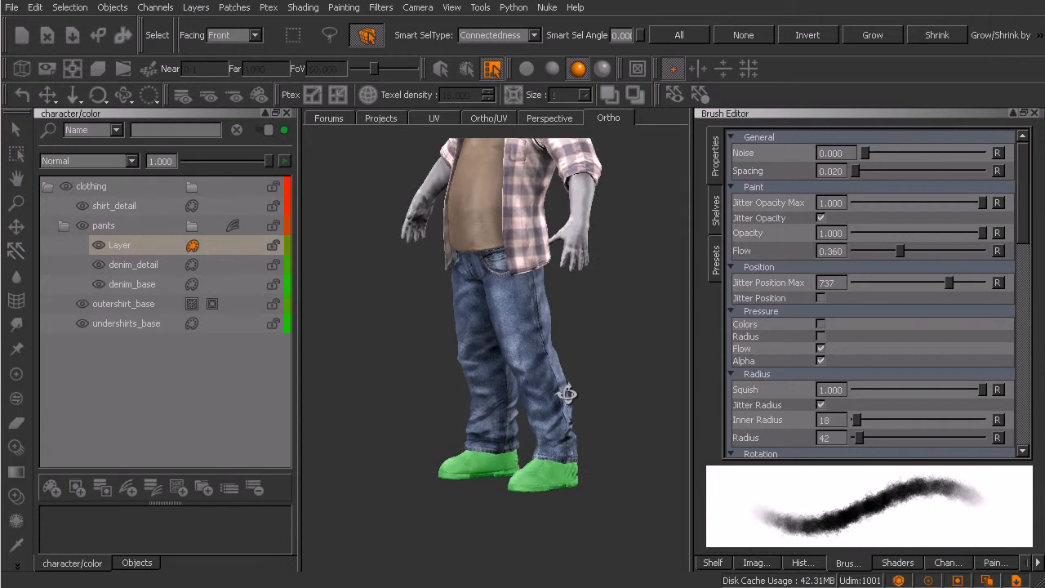
- Check the selected shoes in the UV layout, then hide all unselected geometry so only the shoes remain visible
click(436, 122)
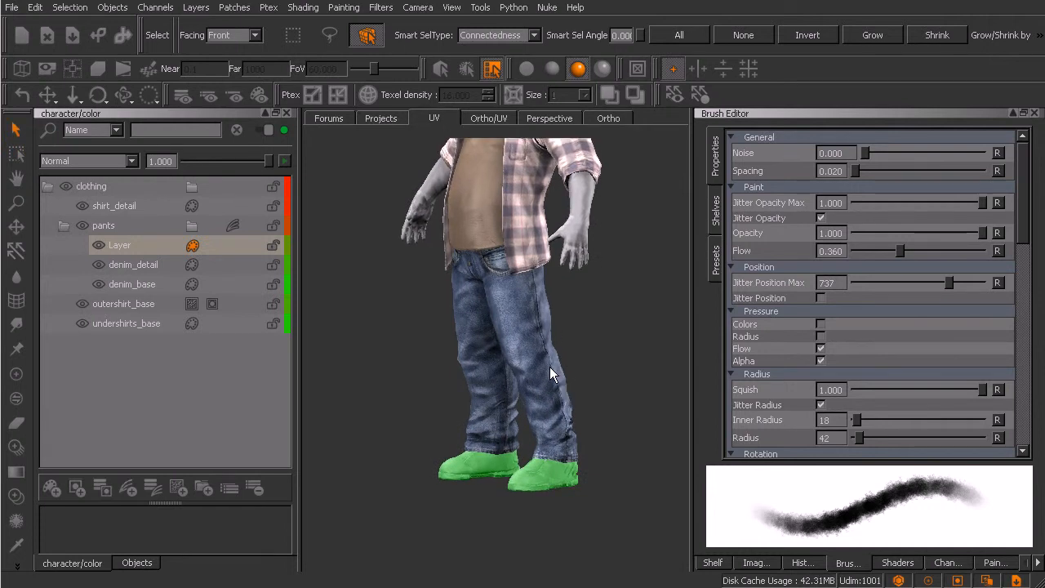
middle_drag(555, 367, 454, 419)
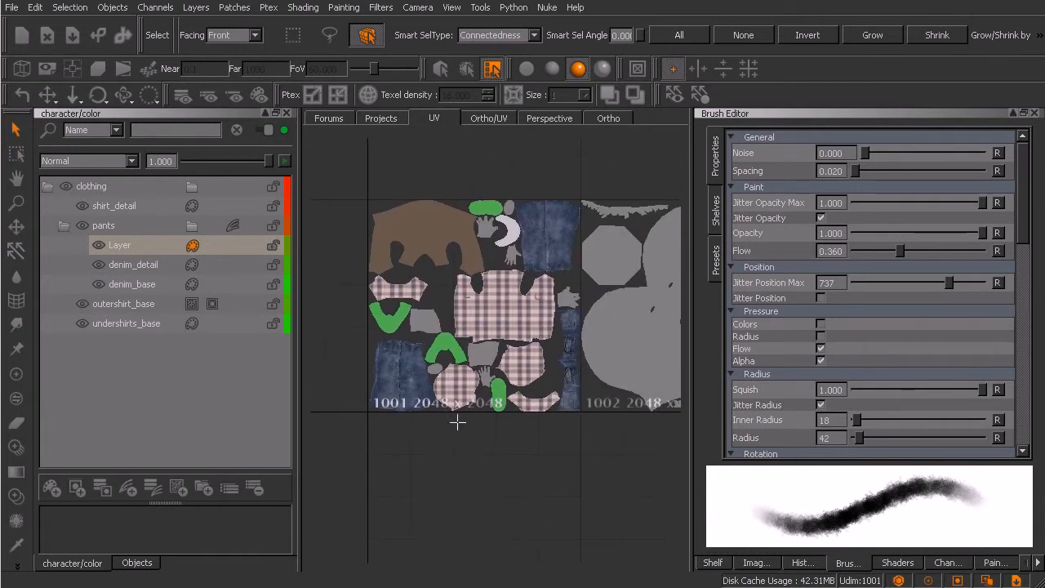
click(606, 119)
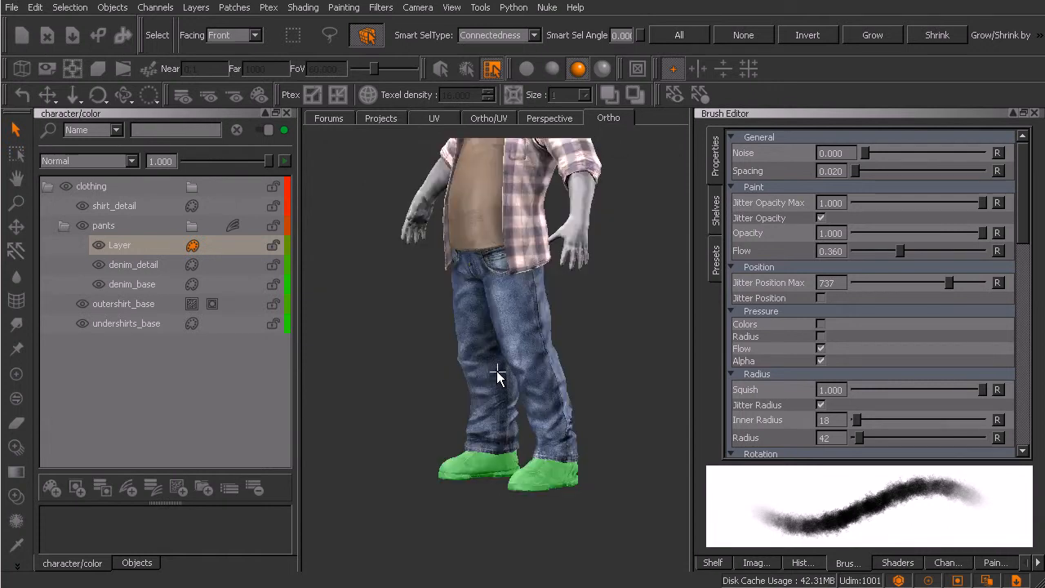
key(p)
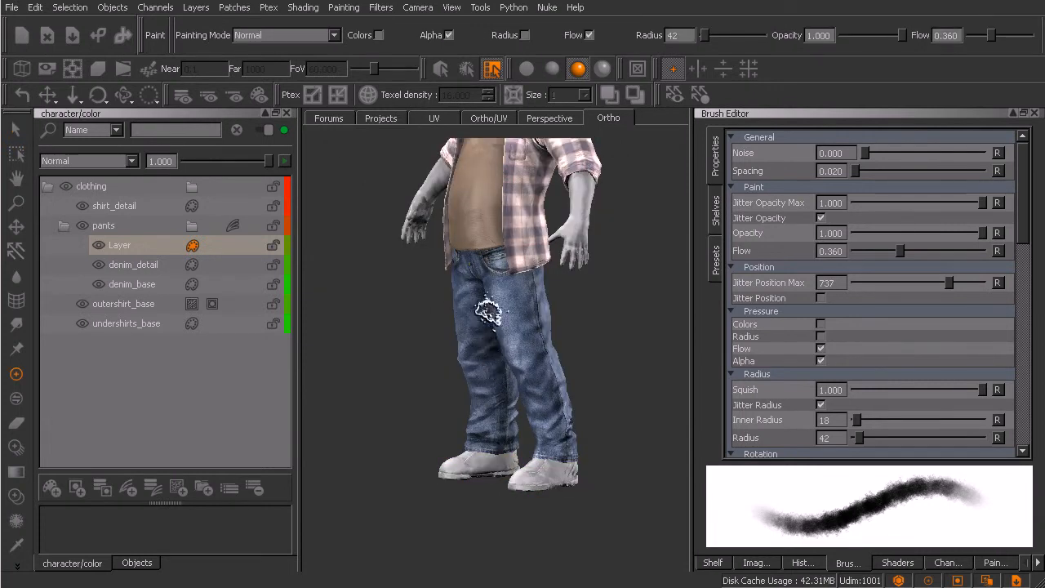
middle_drag(485, 346, 471, 373)
right_click(468, 349)
mouse_move(557, 415)
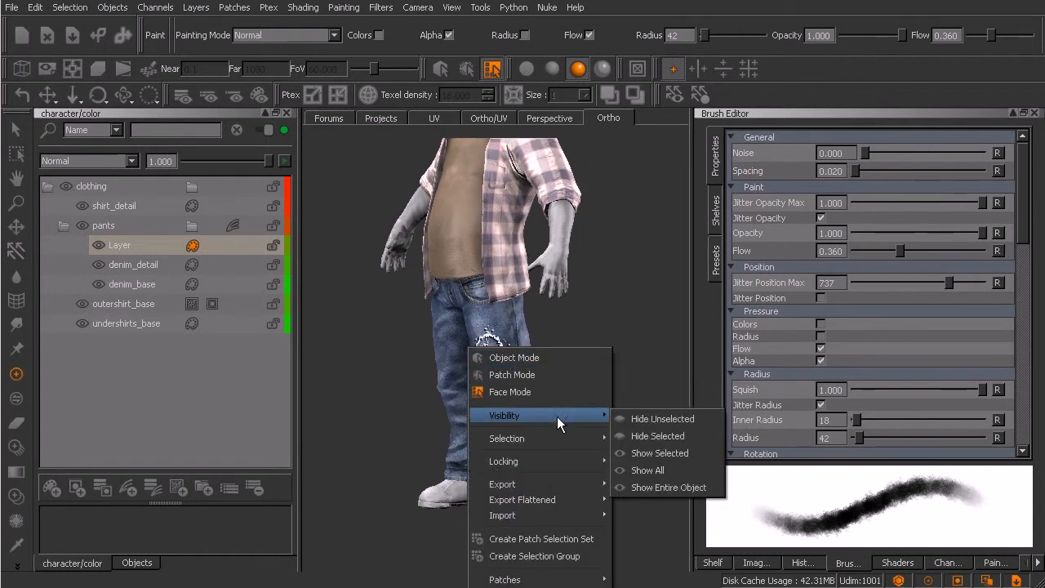
click(666, 430)
- Create a layer group named "shoes" directly above the shirt_detail layer
middle_drag(583, 401, 545, 425)
scroll(546, 425, up, 6)
alt+drag(586, 434, 552, 455)
key(s)
drag(636, 296, 522, 487)
key(p)
mouse_move(593, 436)
alt+mouse_down()
mouse_move(541, 443)
mouse_move(555, 373)
mouse_move(577, 428)
mouse_move(539, 429)
alt+mouse_up()
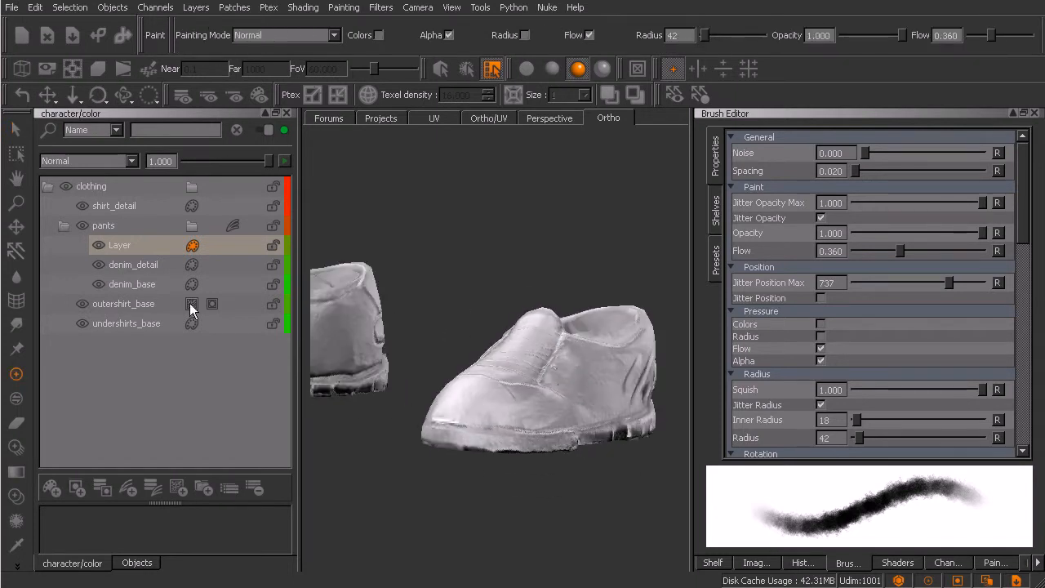
click(107, 204)
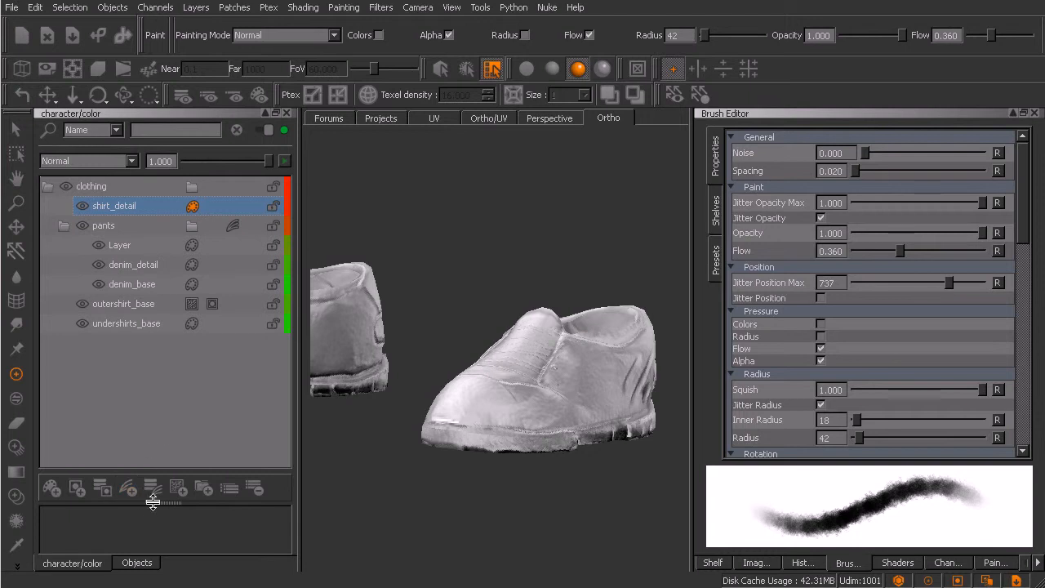
click(201, 491)
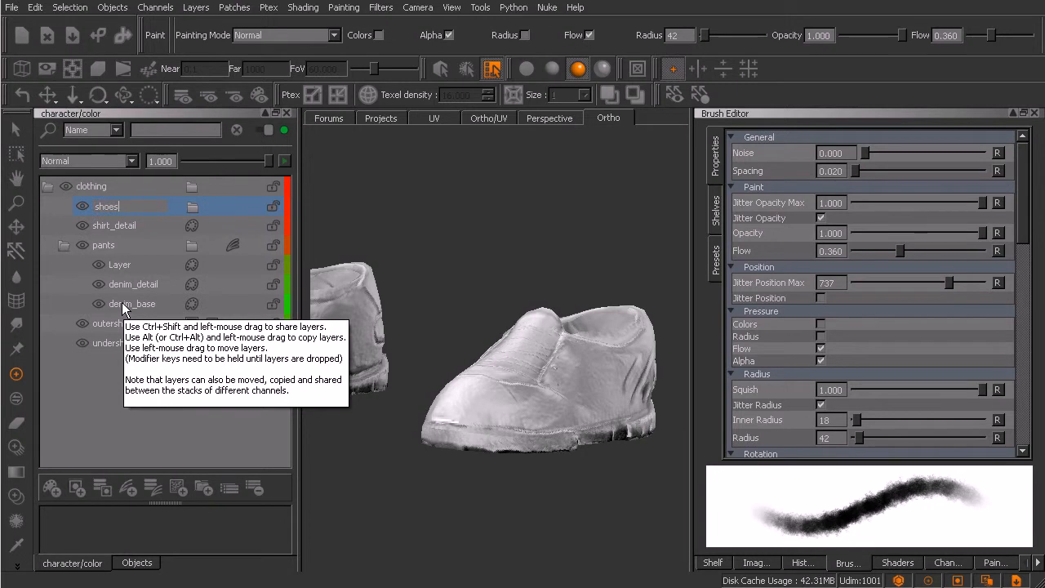
key(Return)
- Add a paint layer named "base" and move it into the shoes group
click(51, 490)
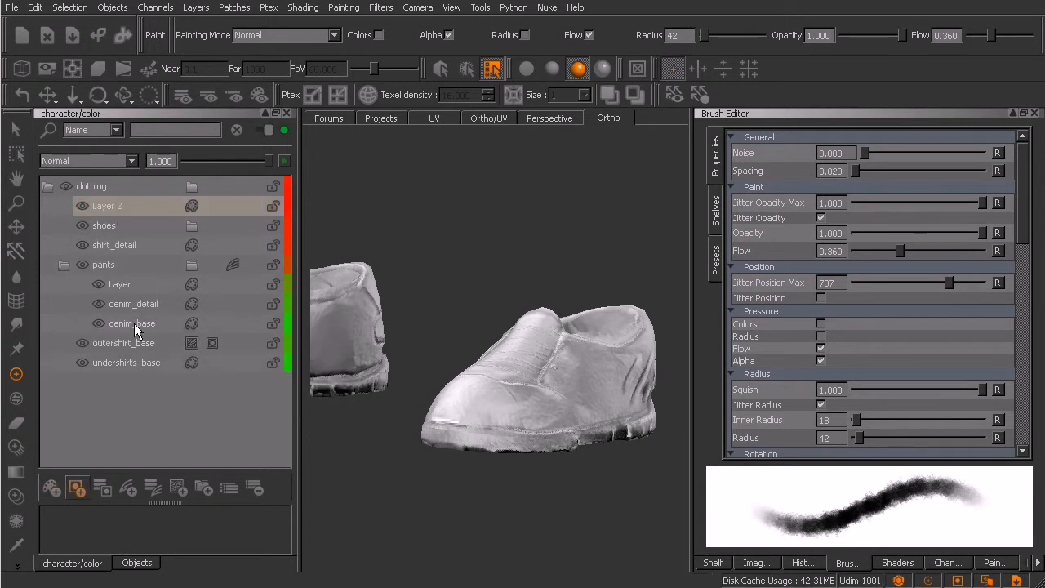
double_click(111, 207)
text(base)
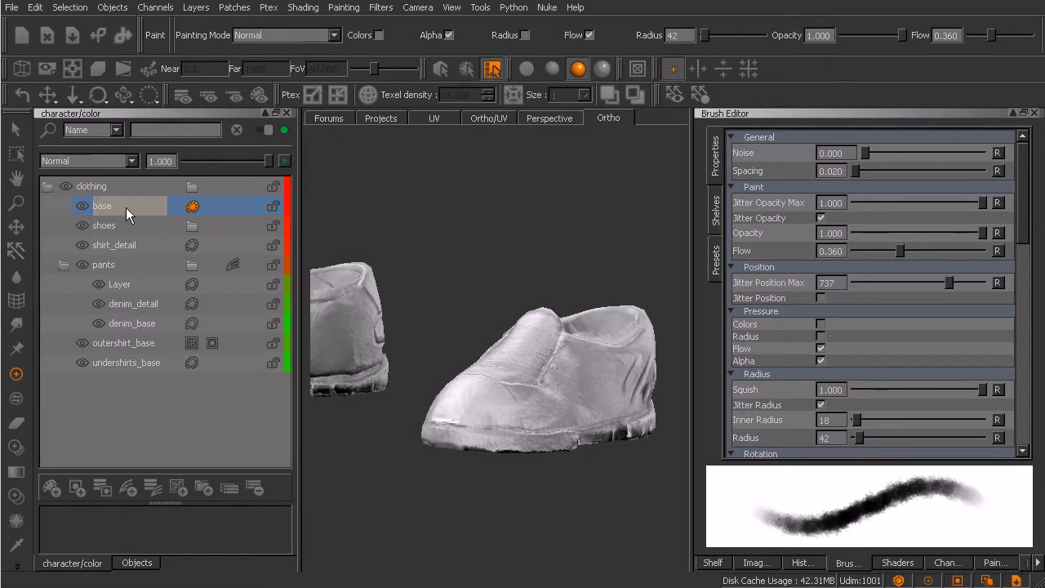
key(Return)
drag(120, 211, 183, 232)
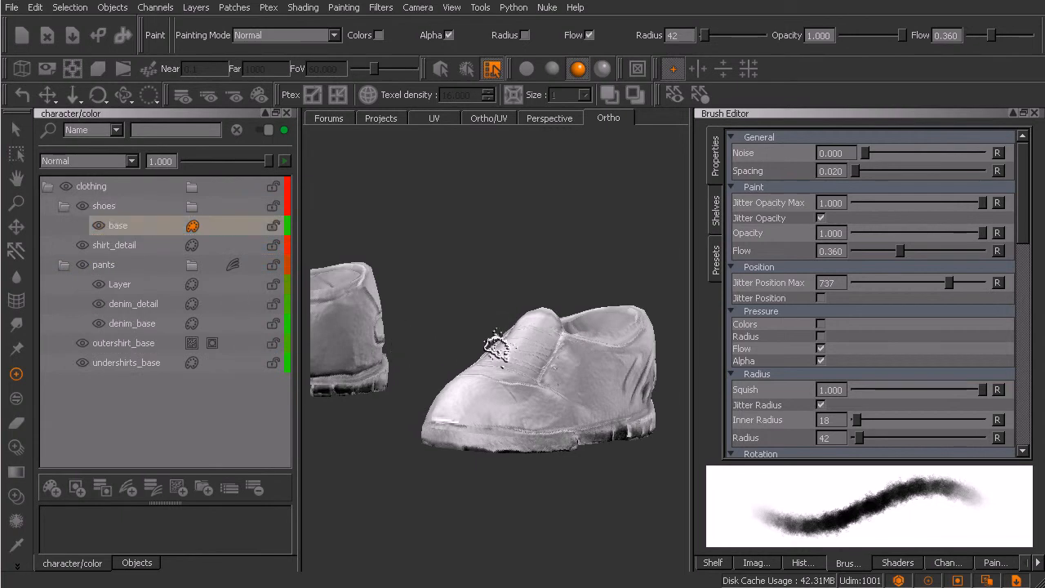
- Load the leather texture image into the Image Manager
alt+middle_drag(523, 386, 512, 375)
mouse_move(532, 390)
alt+mouse_down()
mouse_move(483, 406)
mouse_move(536, 409)
alt+mouse_up()
key(p)
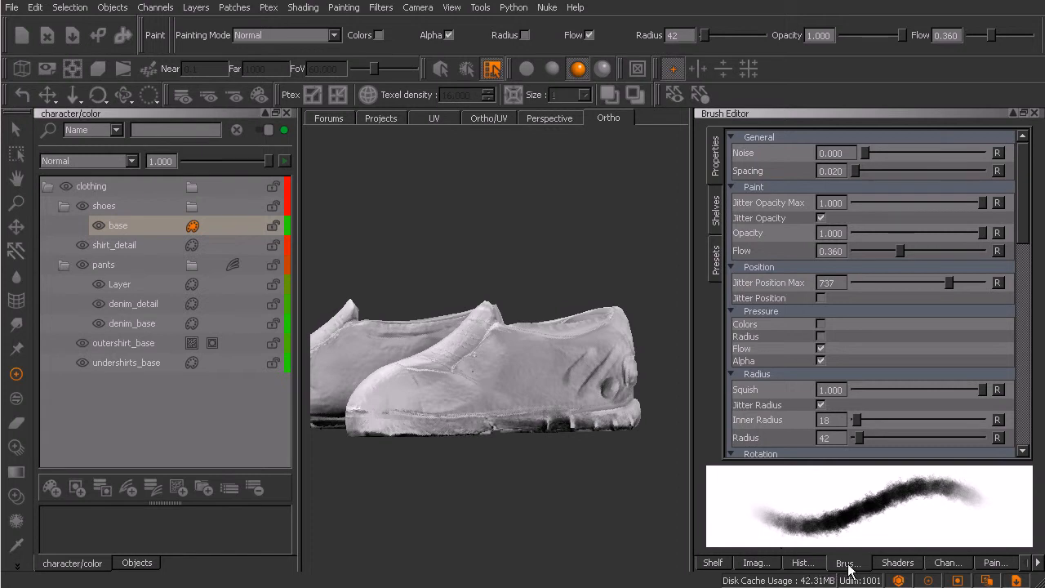
click(754, 563)
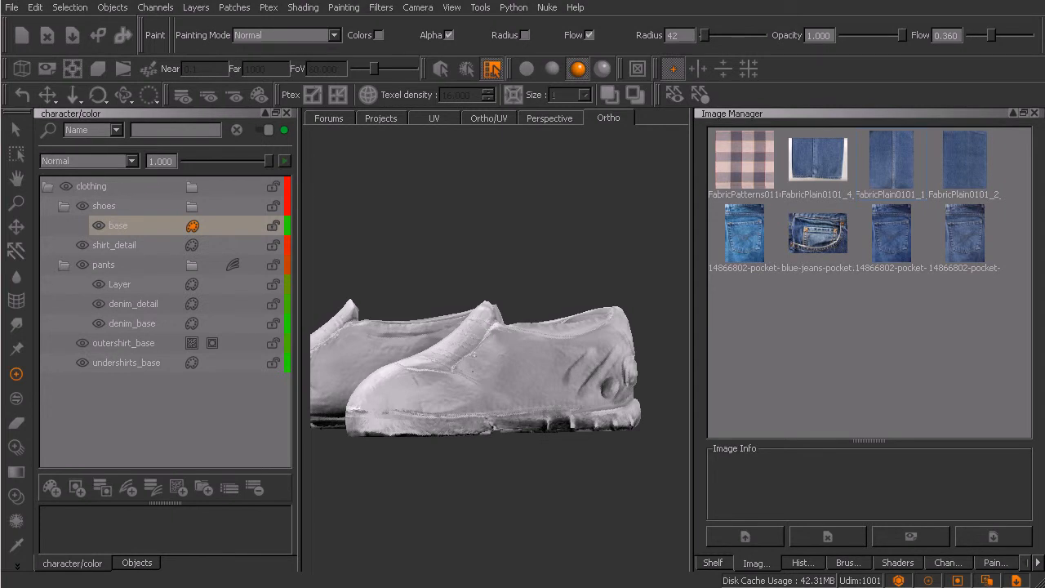
drag(832, 336, 737, 293)
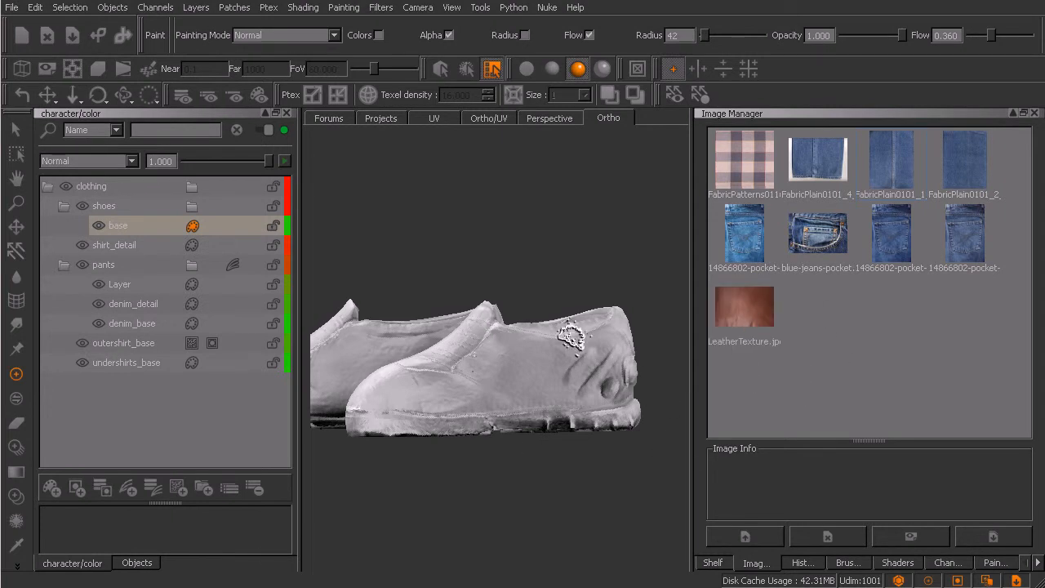
- Set the leather texture as the Paint Through image and roughly fit it over the side of the nearer shoe
scroll(558, 420, up, 3)
alt+drag(568, 401, 558, 416)
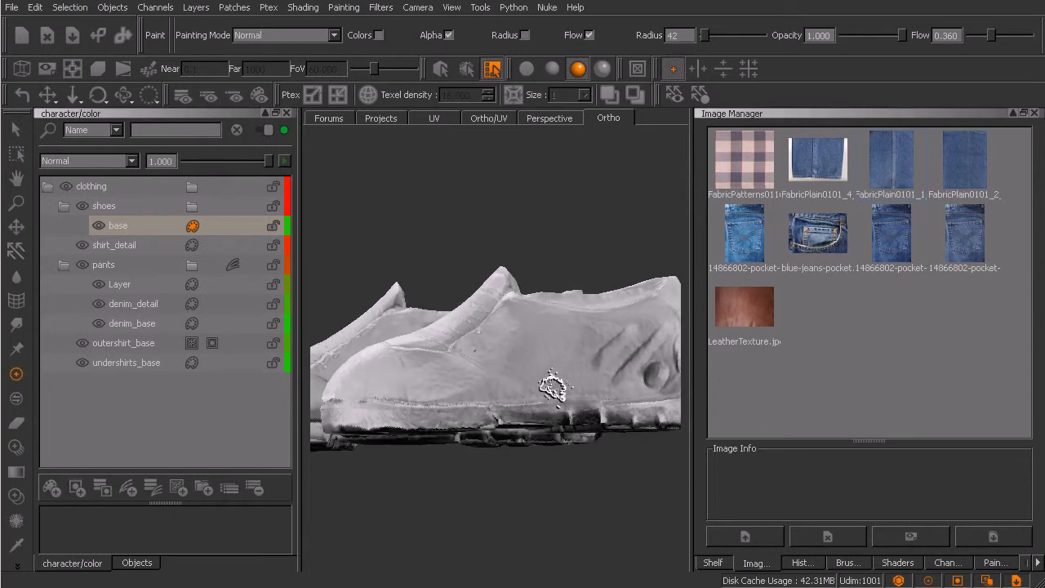
mouse_move(574, 404)
alt+mouse_down()
mouse_move(571, 420)
mouse_move(539, 415)
mouse_move(547, 422)
mouse_move(572, 406)
alt+mouse_up()
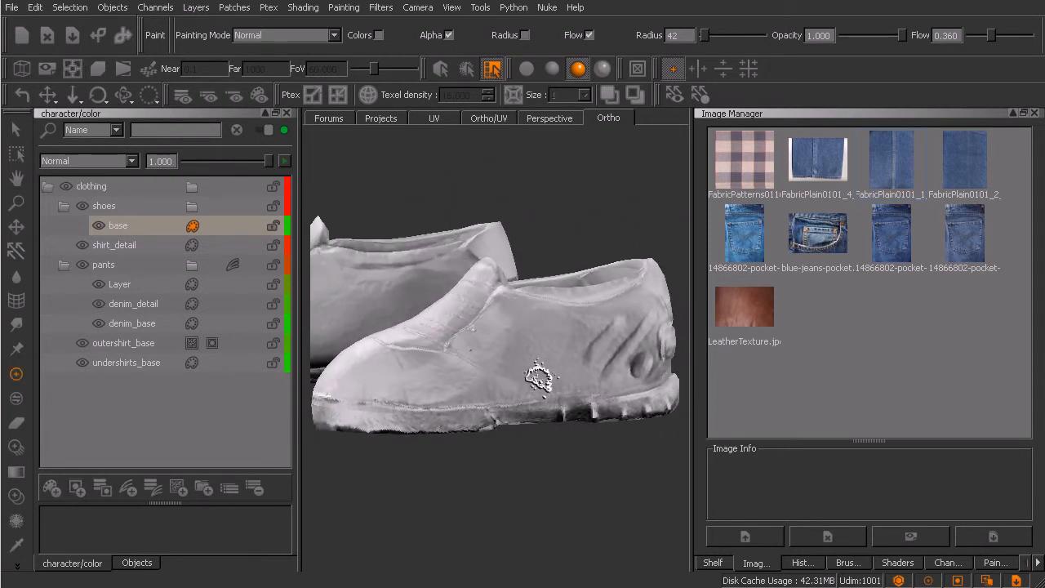
alt+drag(499, 420, 381, 425)
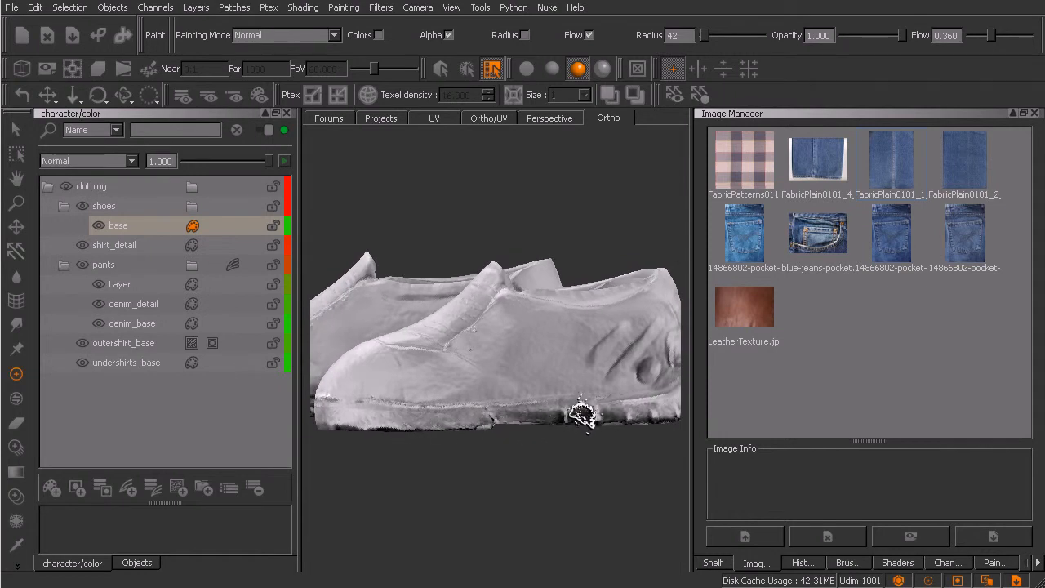
mouse_move(630, 420)
alt+mouse_down()
mouse_move(544, 439)
mouse_move(560, 453)
mouse_move(560, 424)
alt+mouse_up()
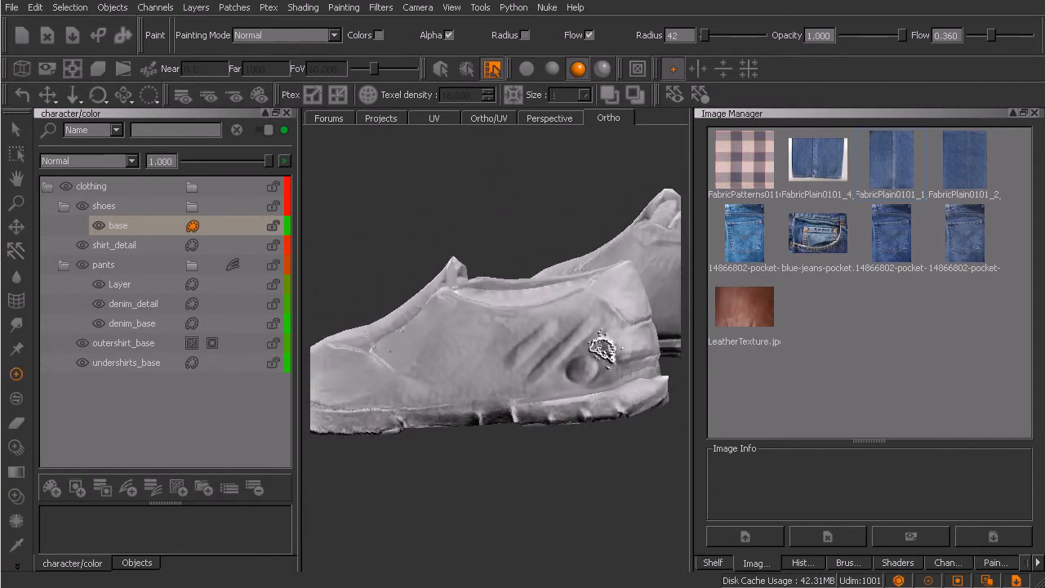
alt+drag(486, 407, 560, 415)
mouse_move(734, 319)
mouse_down()
mouse_move(555, 405)
mouse_move(477, 376)
mouse_move(455, 407)
mouse_move(443, 404)
mouse_up()
ctrl+shift+drag(521, 387, 451, 410)
ctrl+shift+drag(528, 392, 458, 415)
ctrl+shift+drag(520, 402, 454, 422)
ctrl+shift+drag(527, 384, 560, 391)
alt+drag(473, 355, 460, 380)
alt+middle_drag(460, 381, 521, 392)
alt+right_drag(521, 392, 550, 380)
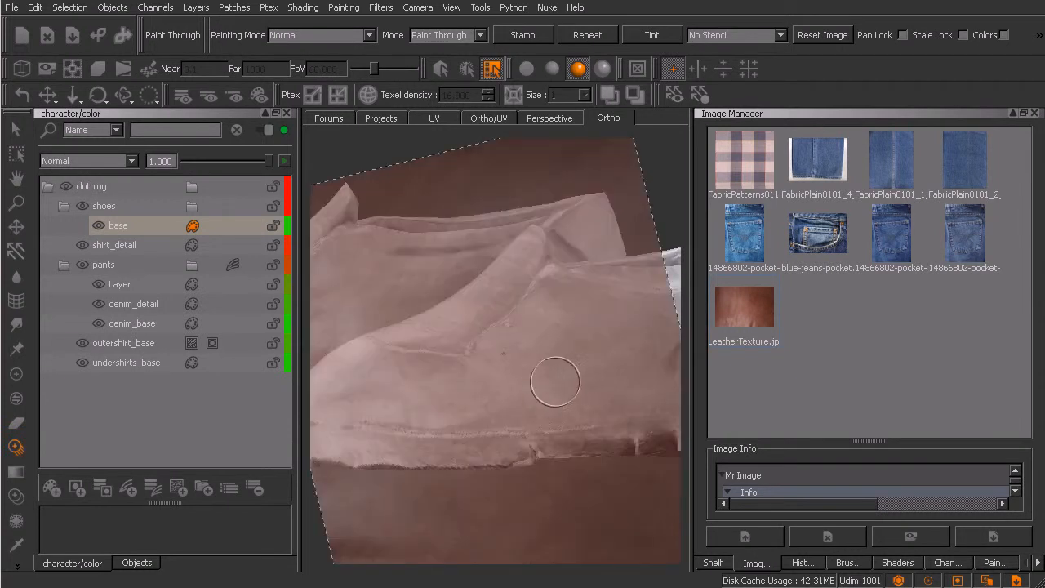
- Examine the leather texture image up close for areas with usable surface detail
double_click(747, 314)
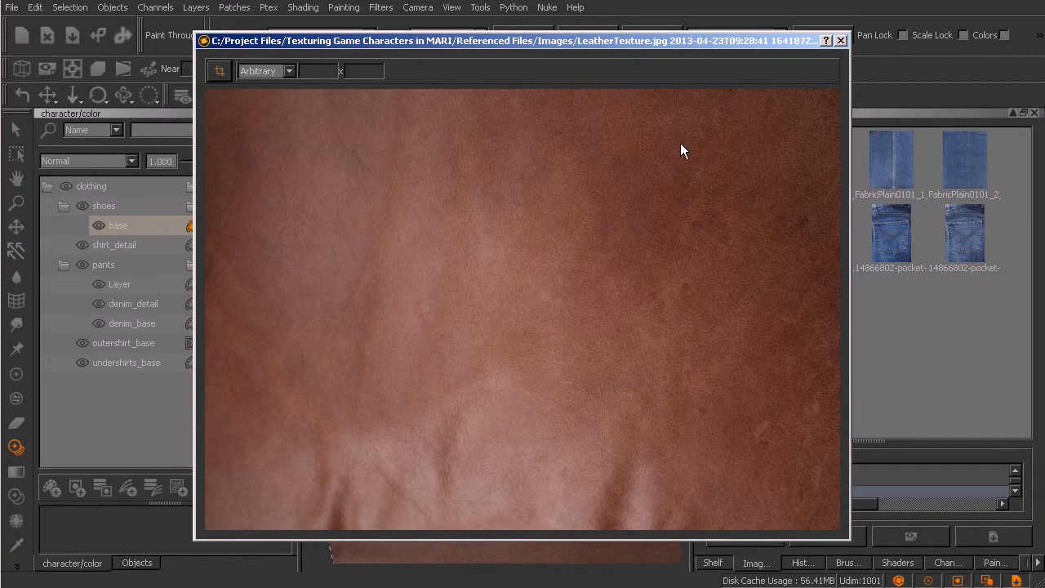
alt+right_drag(692, 207, 713, 250)
alt+middle_drag(713, 253, 599, 334)
alt+right_drag(599, 334, 665, 321)
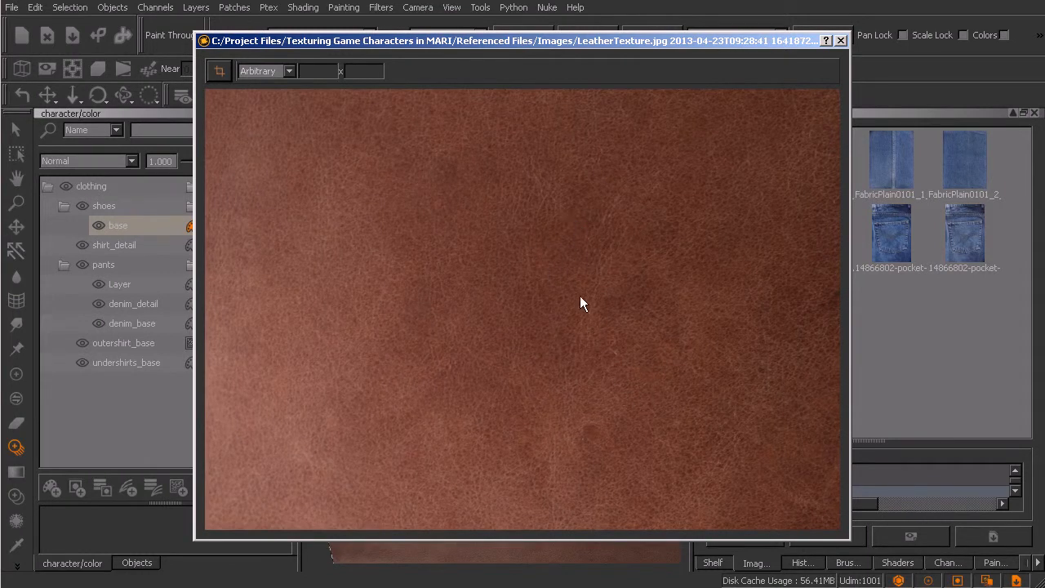
alt+right_drag(615, 325, 435, 407)
alt+middle_drag(434, 407, 598, 308)
click(842, 40)
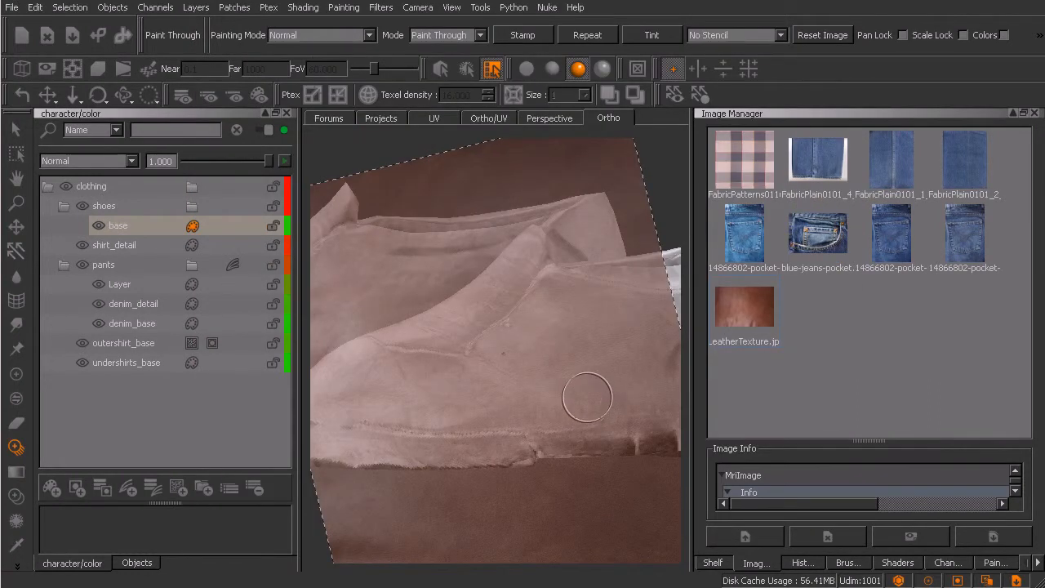
- Move, rotate and scale the Paint Through leather image so its evenly textured area covers the shoe's side
key(apostrophe)
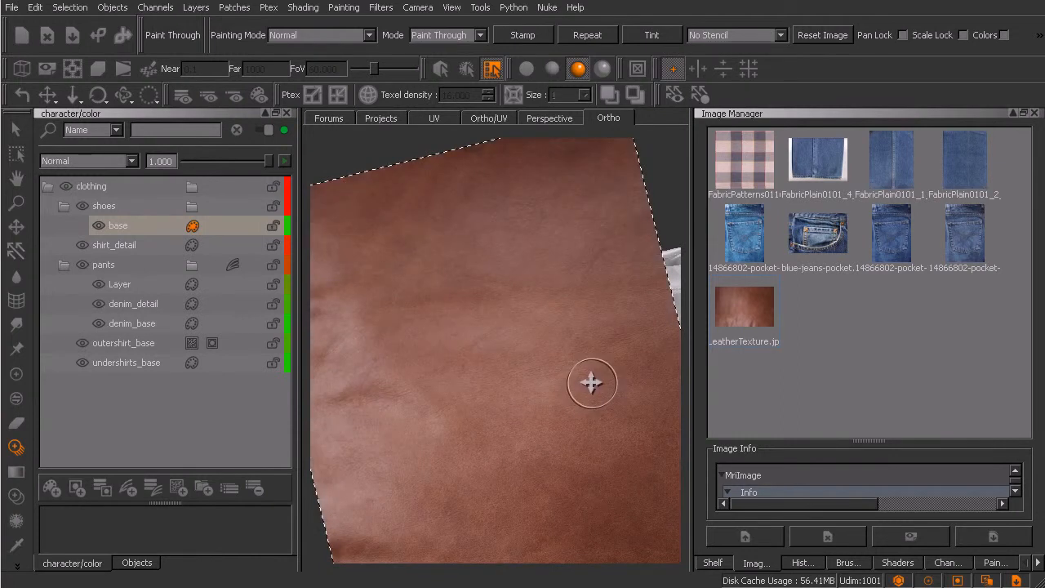
key(apostrophe)
key(apostrophe)
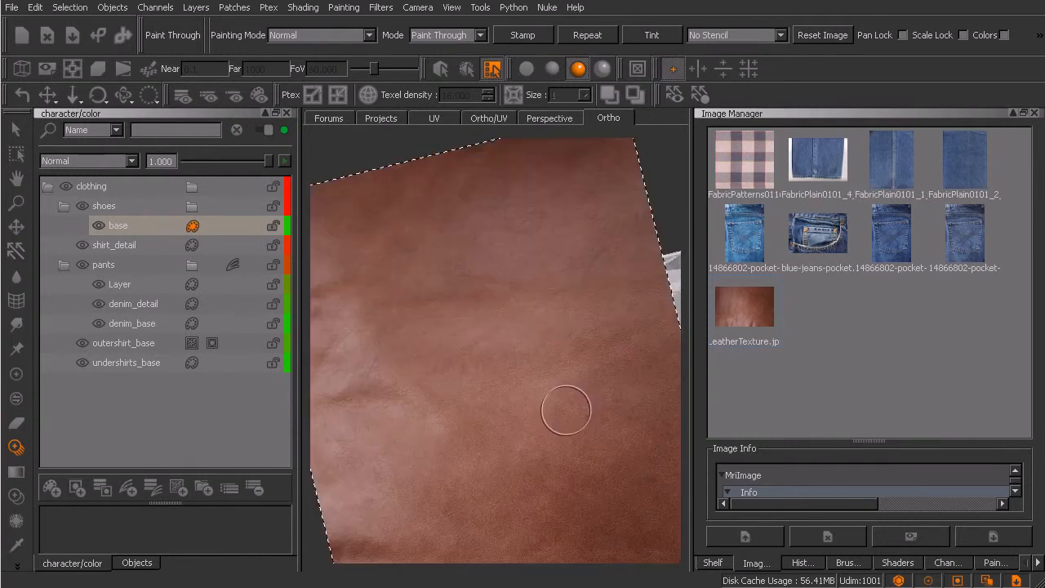
shift+drag(585, 425, 555, 294)
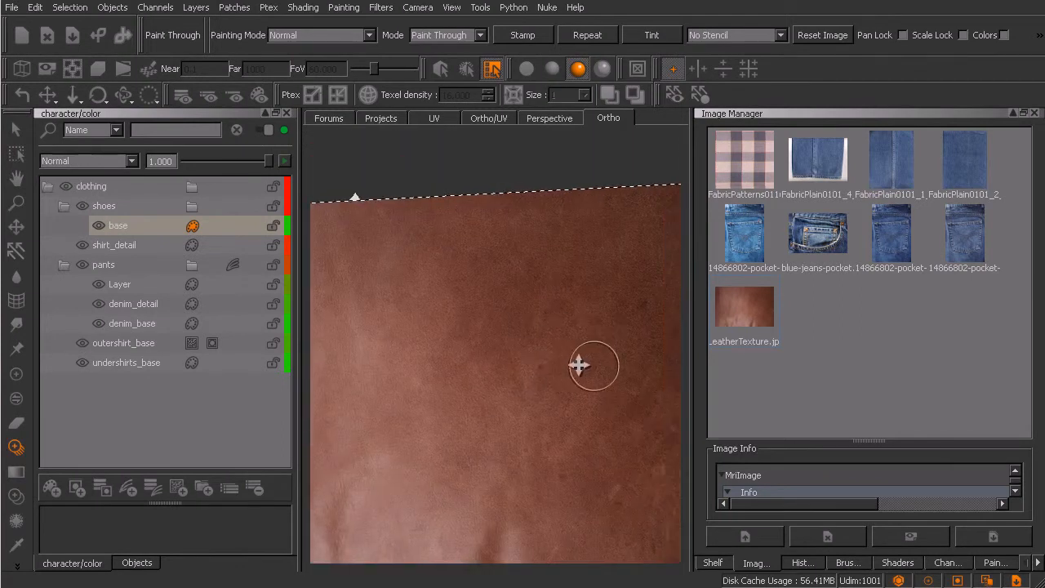
shift+drag(589, 365, 531, 306)
key(t)
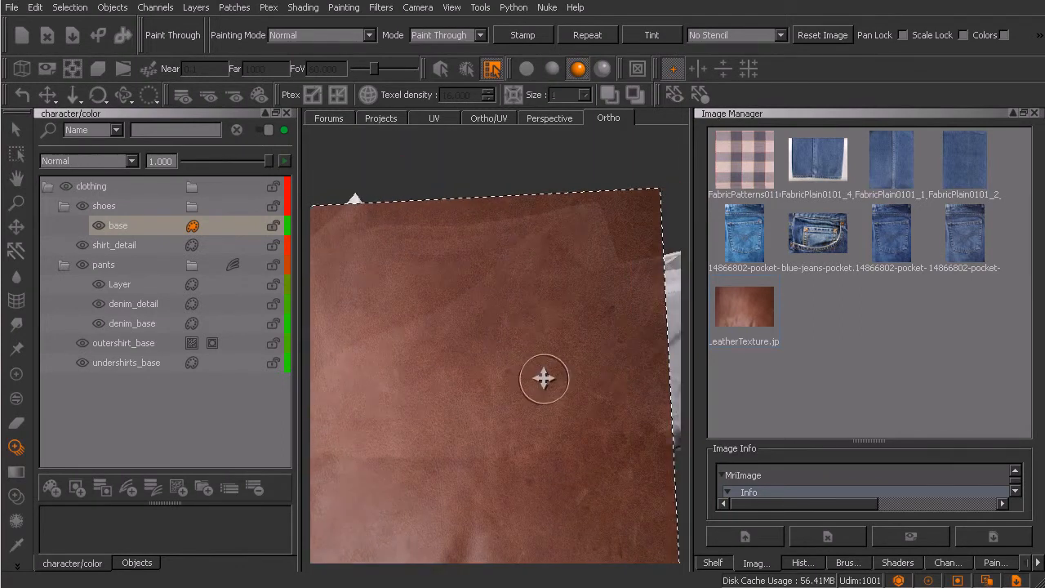
shift+drag(559, 413, 620, 363)
shift+drag(544, 380, 581, 444)
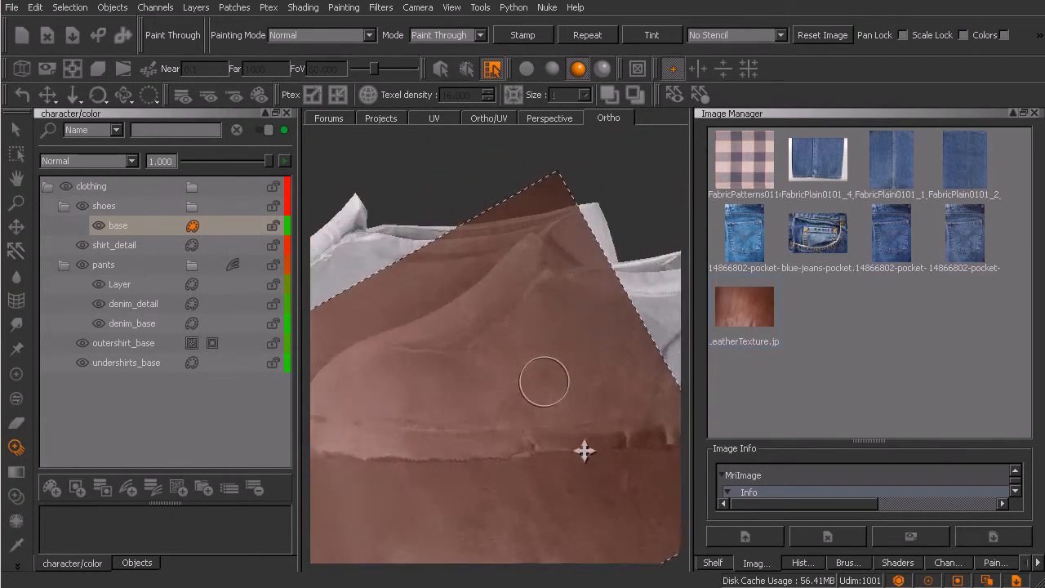
key(t)
middle_drag(541, 389, 525, 385)
key(t)
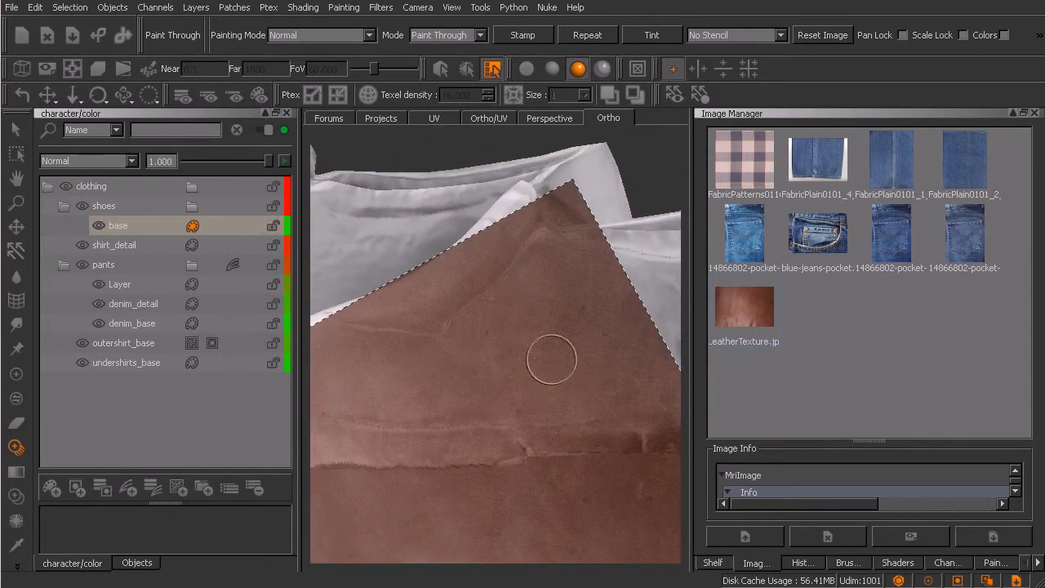
- Paint the first patches of leather onto the shoe's side, toggling the Paint Through preview to compare
click(558, 331)
key(t)
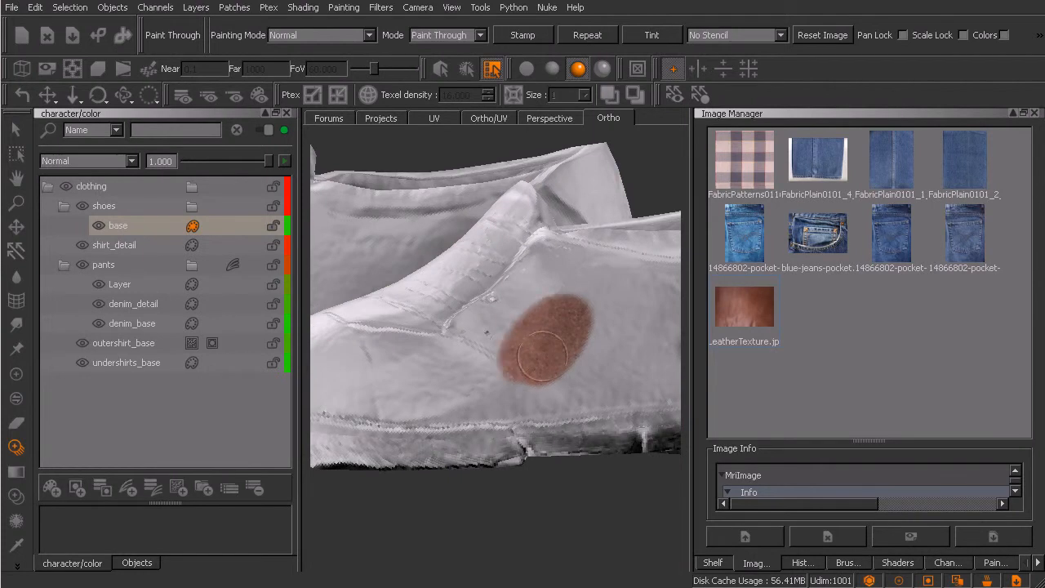
key(t)
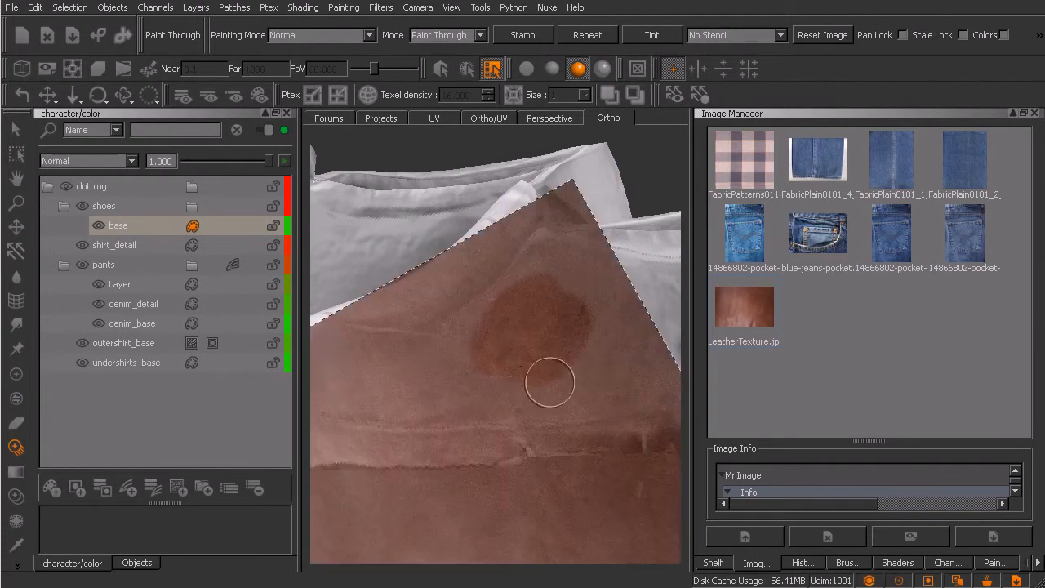
key(t)
mouse_move(467, 370)
mouse_down()
mouse_move(443, 378)
mouse_move(447, 388)
mouse_move(486, 391)
mouse_move(584, 363)
mouse_move(592, 327)
mouse_move(543, 281)
mouse_move(482, 314)
mouse_move(436, 368)
mouse_up()
key(t)
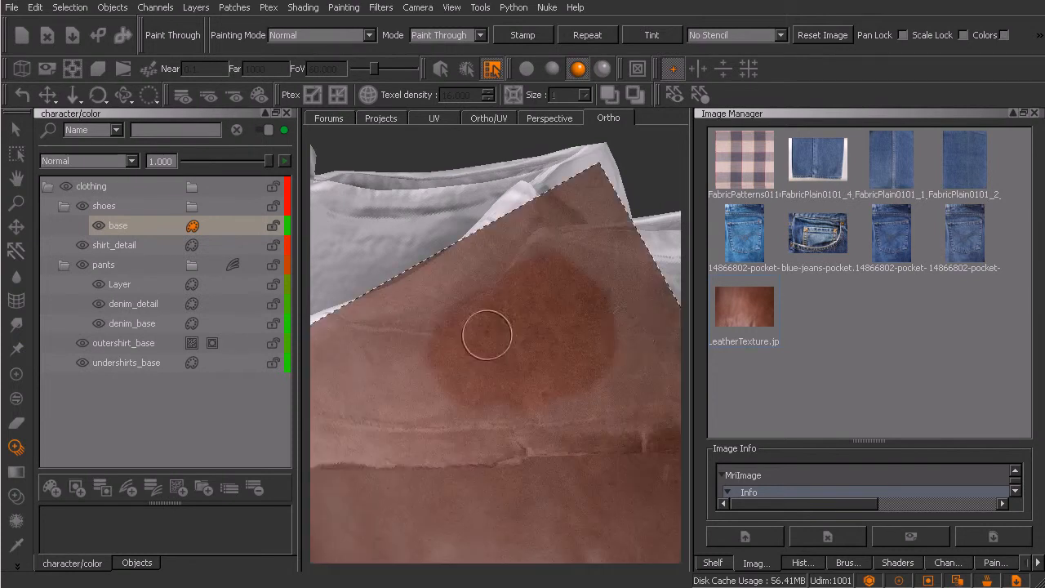
- Turn off pressure control of the brush's alpha, extend the leather across the shoe's side and bake the paint
click(845, 563)
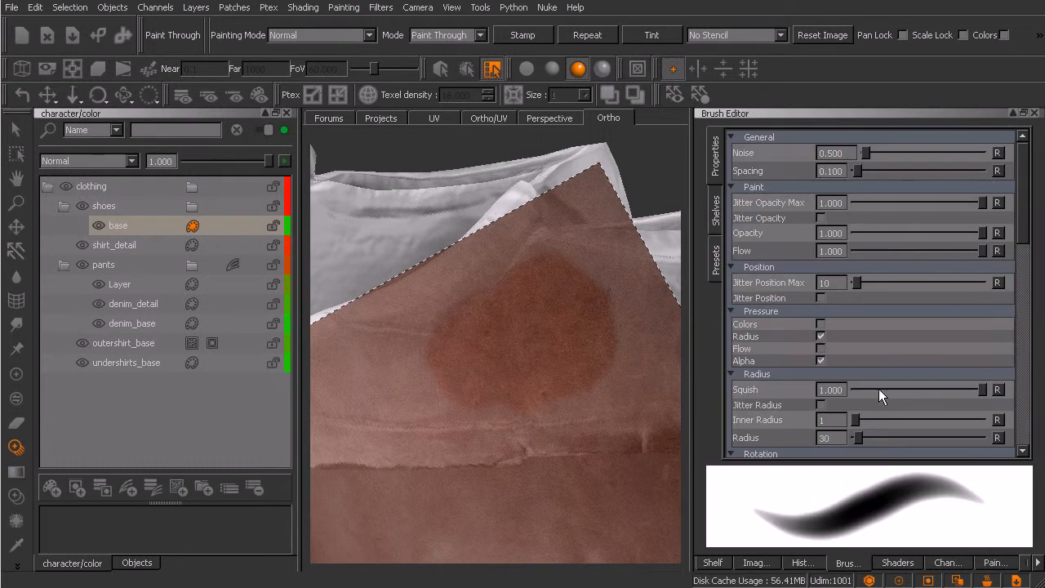
click(819, 360)
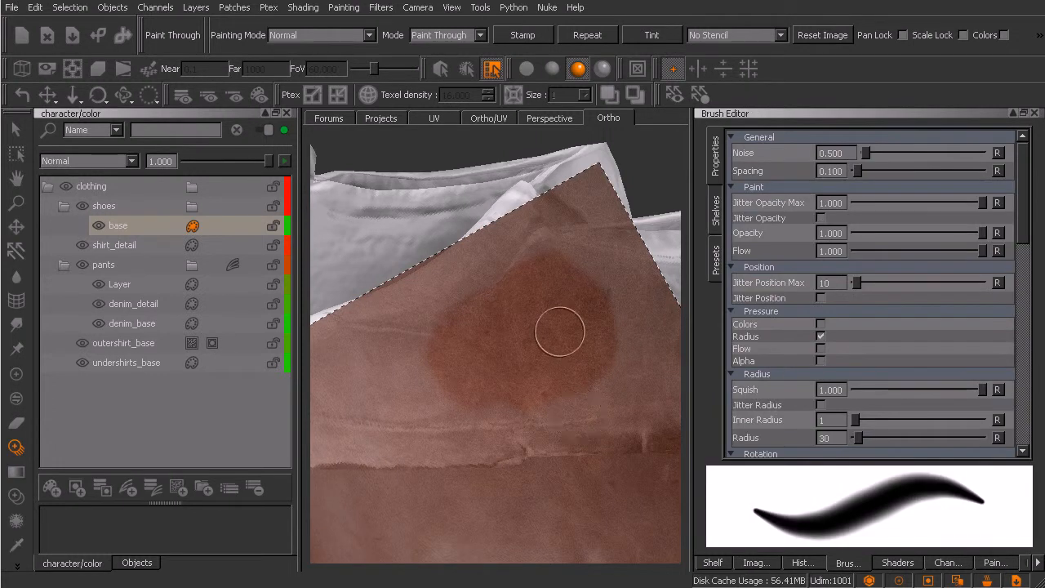
key(t)
drag(594, 328, 569, 383)
mouse_move(502, 355)
mouse_down()
mouse_move(467, 327)
mouse_move(466, 371)
mouse_move(457, 359)
mouse_move(494, 390)
mouse_move(486, 404)
mouse_move(563, 405)
mouse_move(633, 378)
mouse_move(590, 378)
mouse_move(641, 318)
mouse_move(542, 247)
mouse_move(500, 274)
mouse_move(398, 380)
mouse_move(429, 402)
mouse_move(467, 399)
mouse_move(564, 424)
mouse_up()
key(b)
- Enlarge the brush radius to 60 and paint leather over the side of the toe and the adjoining lacing area
alt+middle_drag(469, 425, 537, 432)
mouse_move(536, 432)
alt+mouse_down()
mouse_move(548, 378)
mouse_move(484, 347)
alt+mouse_up()
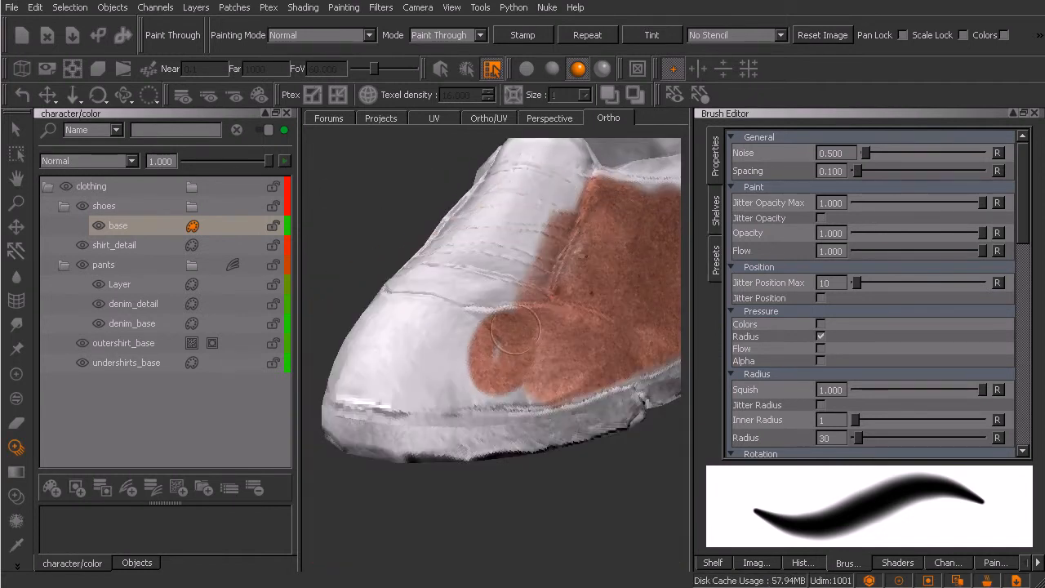
key(r)
mouse_move(533, 366)
mouse_down()
mouse_move(566, 367)
mouse_move(558, 363)
mouse_up()
drag(494, 374, 543, 222)
shift+drag(565, 395, 606, 375)
mouse_move(545, 328)
mouse_down()
mouse_move(526, 383)
mouse_move(443, 391)
mouse_move(442, 355)
mouse_move(458, 330)
mouse_move(524, 332)
mouse_up()
shift+drag(555, 404, 527, 351)
mouse_move(459, 284)
mouse_down()
mouse_move(493, 250)
mouse_move(488, 282)
mouse_up()
shift+drag(588, 358, 518, 341)
mouse_move(474, 281)
mouse_down()
mouse_move(412, 320)
mouse_move(435, 356)
mouse_up()
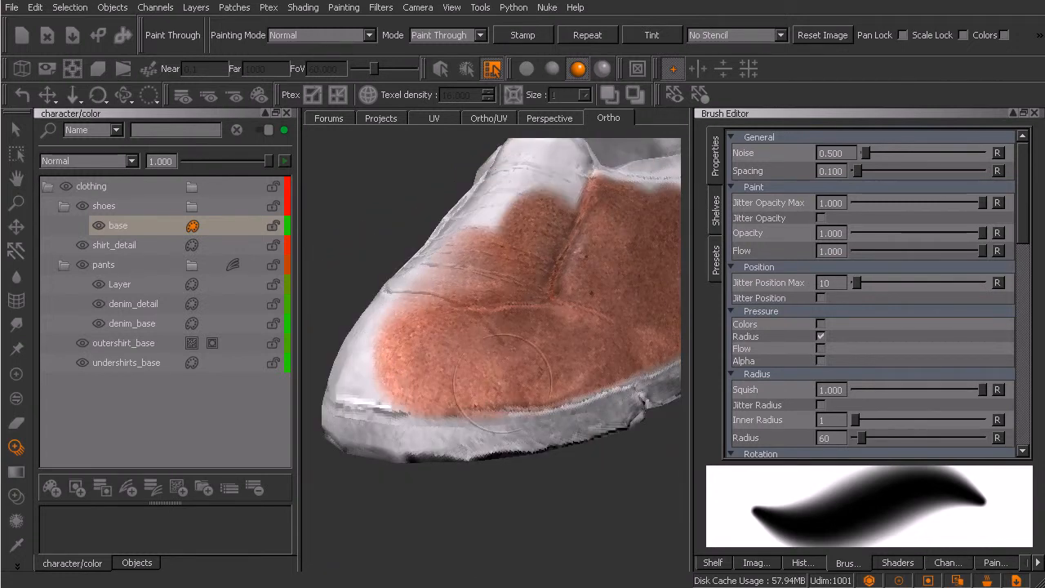
- Reposition the leather image over the shoe's side and paint more leather between the toe and the middle of the shoe
mouse_move(539, 359)
mouse_down()
mouse_move(600, 374)
mouse_move(612, 307)
mouse_move(580, 255)
mouse_move(633, 357)
mouse_up()
alt+drag(627, 356, 650, 352)
alt+middle_drag(650, 353, 551, 354)
mouse_move(552, 355)
shift+mouse_down()
mouse_move(535, 480)
mouse_move(619, 478)
shift+mouse_up()
mouse_move(590, 417)
shift+mouse_down()
mouse_move(556, 317)
mouse_move(563, 231)
mouse_move(560, 255)
shift+mouse_up()
drag(508, 330, 494, 315)
drag(481, 265, 483, 270)
shift+drag(533, 356, 490, 399)
- Turn off pressure control of the brush's radius, reduce the radius to 44 and paint over the seams on the shoe's side
click(820, 337)
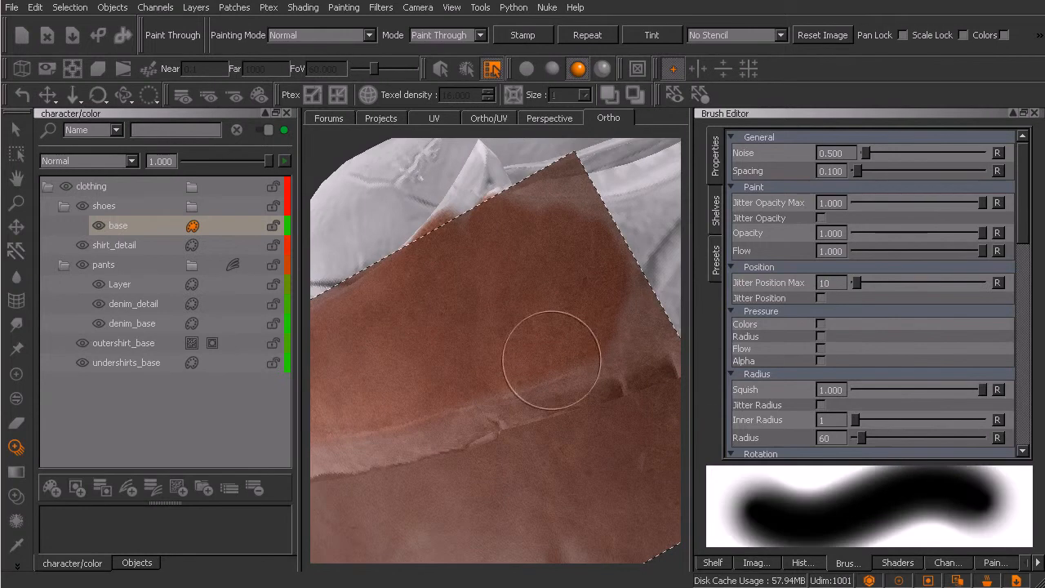
drag(480, 292, 483, 307)
mouse_move(454, 370)
mouse_down()
mouse_move(499, 321)
mouse_move(485, 319)
mouse_up()
mouse_move(494, 366)
shift+mouse_down()
mouse_move(504, 345)
mouse_move(474, 343)
mouse_move(451, 360)
mouse_move(432, 304)
shift+mouse_up()
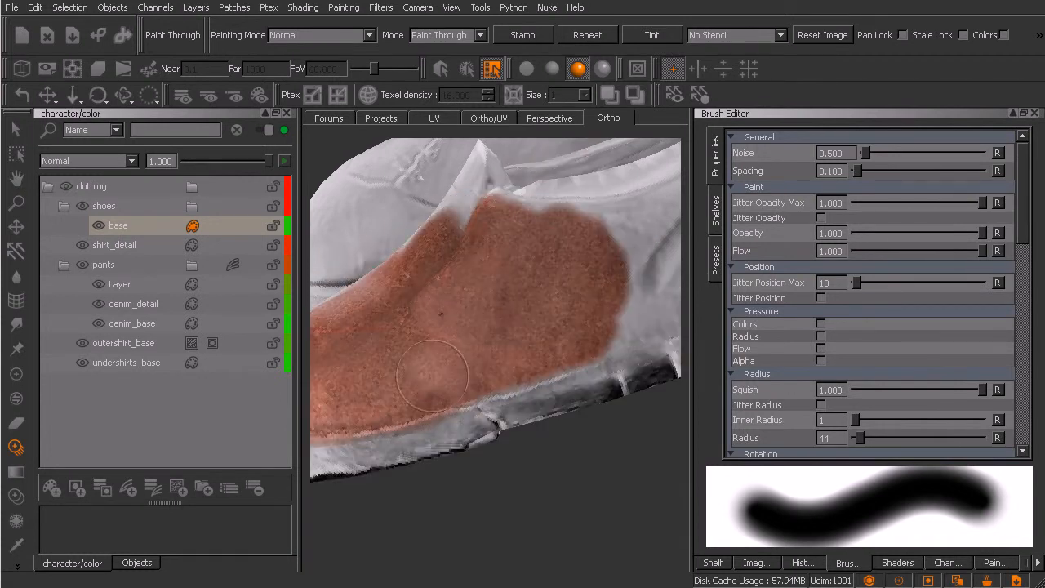
drag(427, 366, 465, 351)
- Paint leather around the front of the toe and switch to flat lighting to fill its uneven patches
mouse_move(531, 352)
alt+mouse_down()
mouse_move(522, 378)
mouse_move(582, 381)
mouse_move(552, 397)
mouse_move(474, 409)
mouse_move(493, 357)
alt+mouse_up()
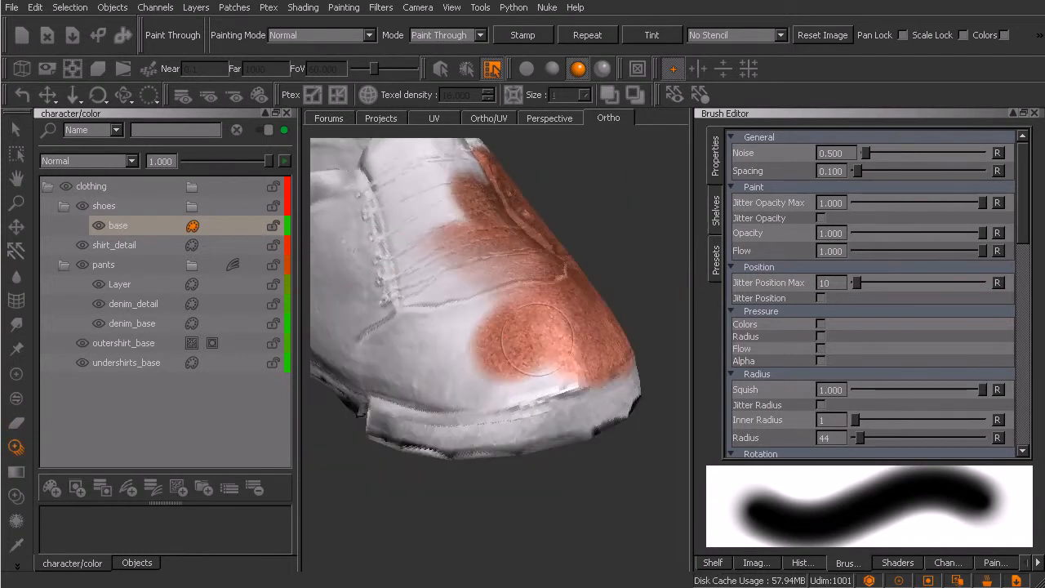
key(F5)
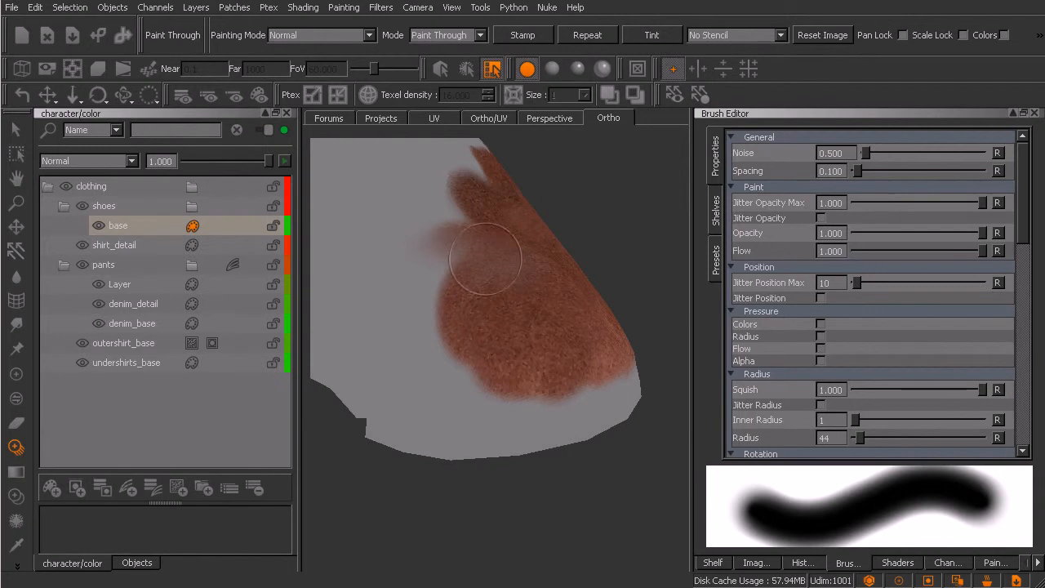
mouse_move(485, 304)
mouse_down()
mouse_move(509, 338)
mouse_move(477, 357)
mouse_up()
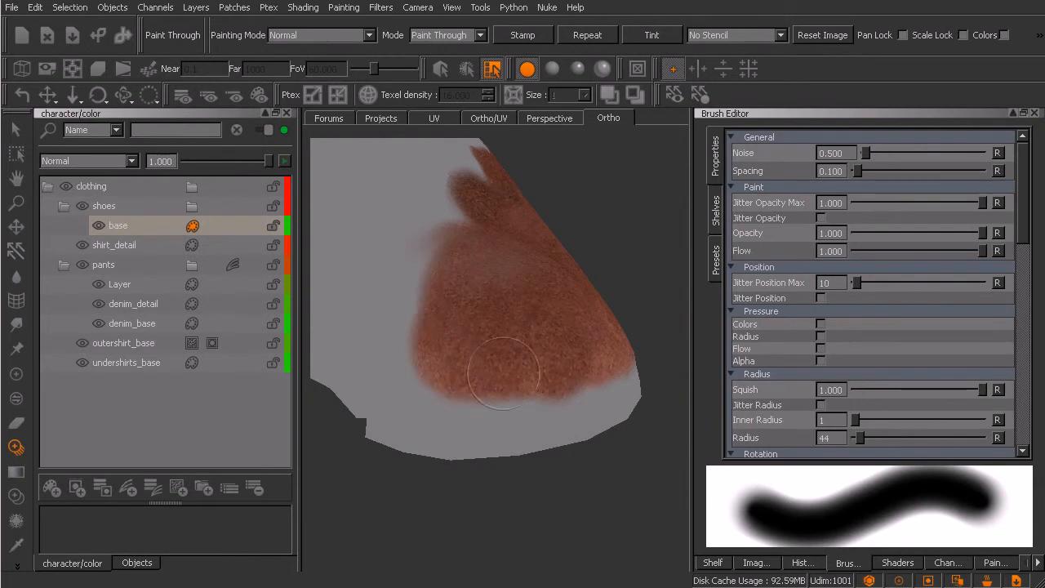
mouse_move(479, 276)
mouse_down()
mouse_move(514, 338)
mouse_move(536, 348)
mouse_move(522, 353)
mouse_up()
- Turn on pressure control of the brush's alpha and blend the light patches on the shoe's side under flat lighting
mouse_move(494, 356)
alt+mouse_down()
mouse_move(520, 359)
mouse_move(516, 349)
mouse_move(537, 332)
mouse_move(484, 381)
mouse_move(525, 334)
mouse_move(534, 401)
alt+mouse_up()
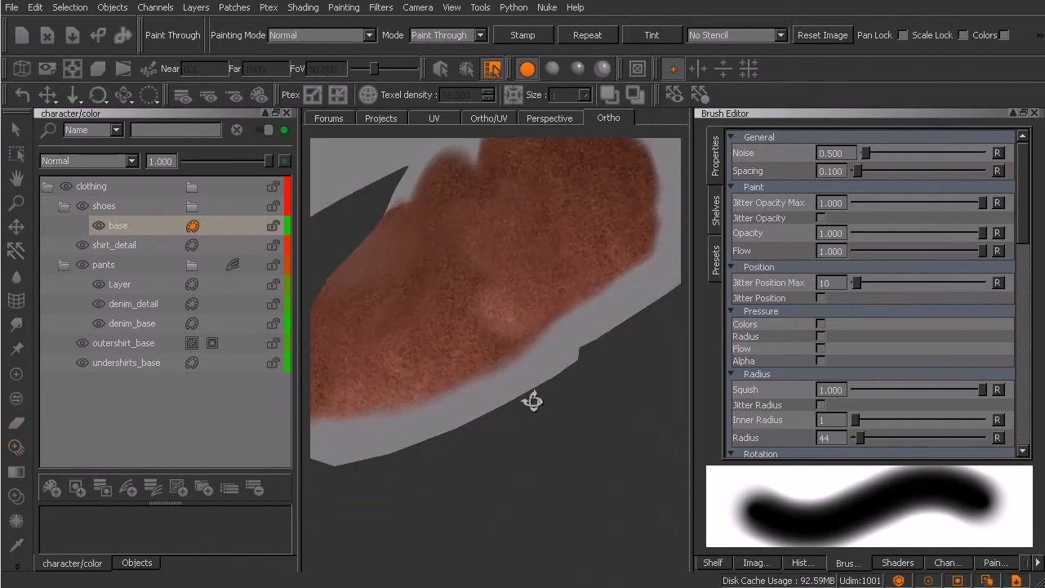
mouse_move(542, 344)
shift+mouse_down()
mouse_move(572, 441)
mouse_move(542, 318)
mouse_move(553, 300)
shift+mouse_up()
mouse_move(476, 268)
mouse_down()
mouse_move(454, 236)
mouse_move(499, 356)
mouse_up()
click(821, 360)
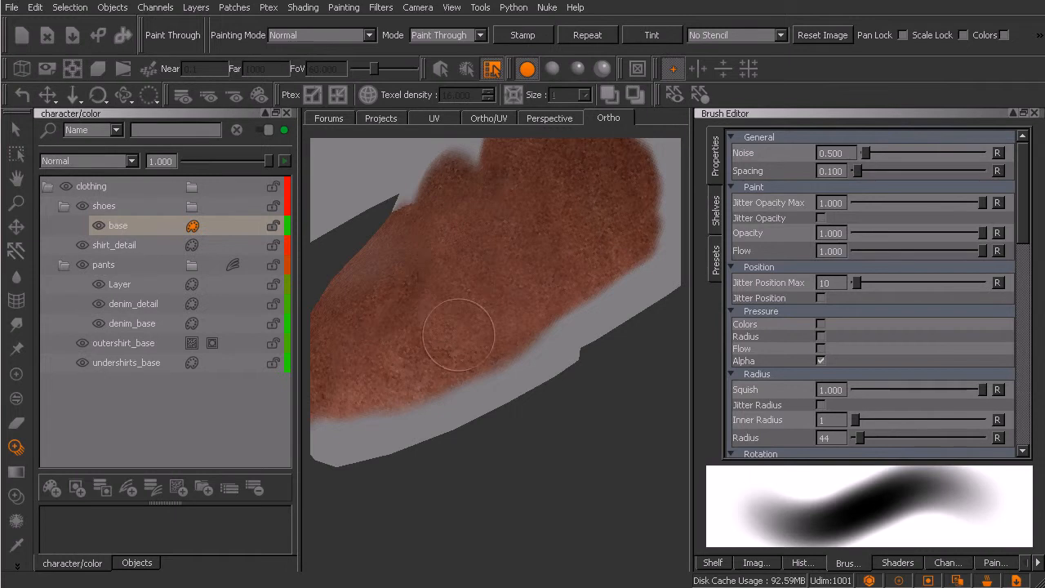
mouse_move(483, 336)
alt+mouse_down()
mouse_move(479, 327)
mouse_move(514, 376)
mouse_move(467, 385)
mouse_move(498, 401)
alt+mouse_up()
- Restore the shaded lighting, turn off alpha pressure and paint leather across the lacing area above the toe
click(578, 69)
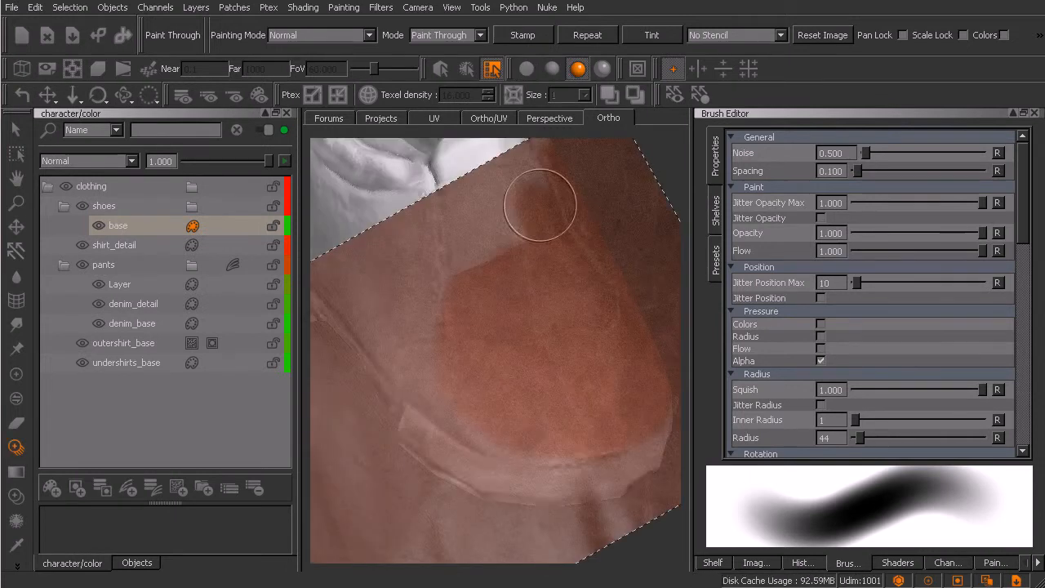
alt+drag(565, 196, 576, 241)
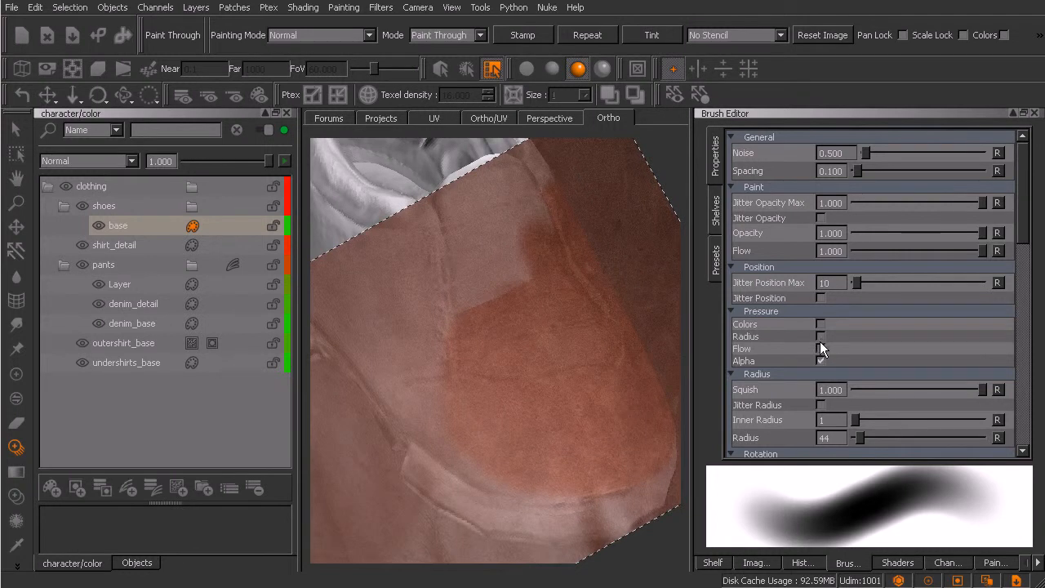
click(821, 360)
shift+drag(533, 316, 532, 301)
drag(492, 263, 521, 292)
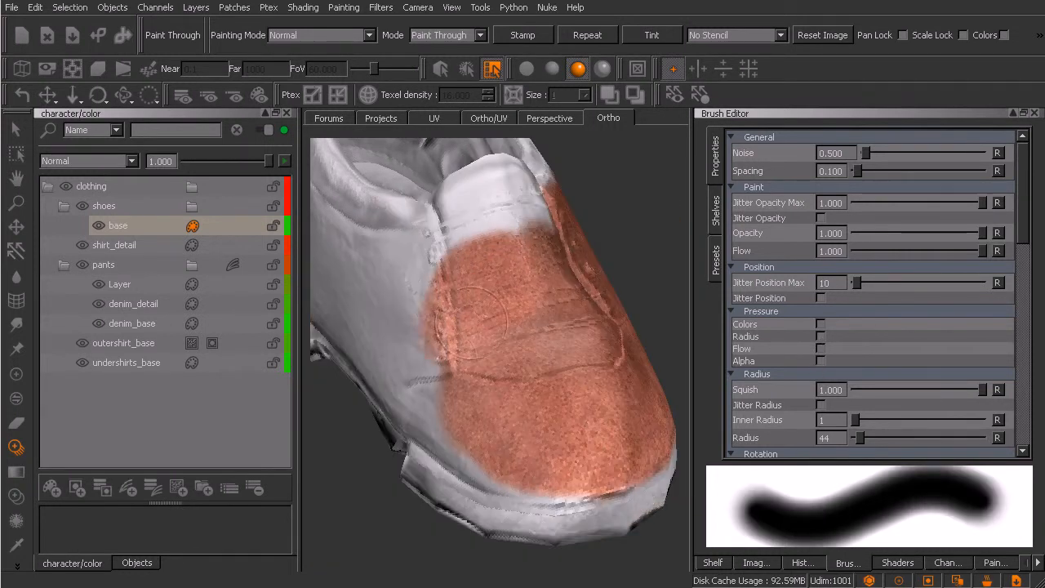
drag(445, 343, 429, 364)
- Reposition the leather image and cover the toe cap down to the sole's edge, including its far corner
shift+drag(516, 411, 504, 474)
mouse_move(457, 359)
mouse_down()
mouse_move(434, 328)
mouse_move(442, 376)
mouse_up()
mouse_move(466, 446)
mouse_down()
mouse_move(543, 480)
mouse_move(588, 480)
mouse_up()
shift+drag(616, 446, 613, 487)
drag(564, 429, 548, 459)
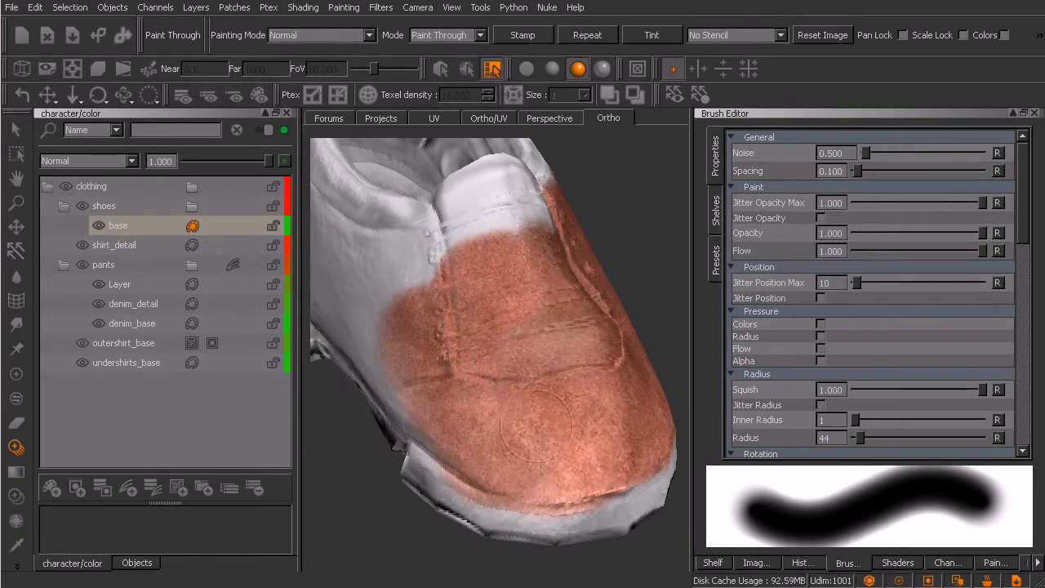
drag(645, 455, 639, 462)
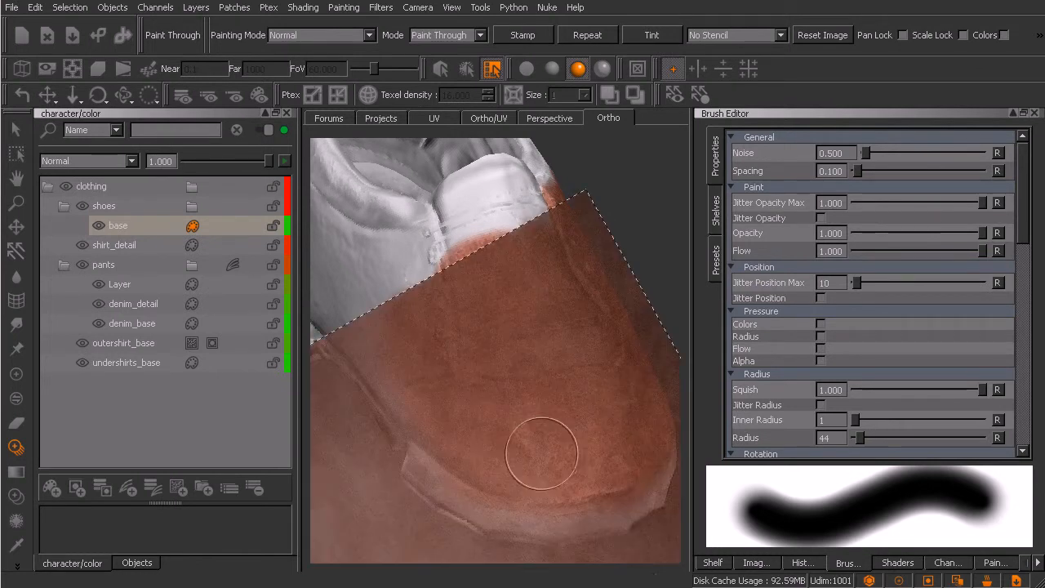
- Select the shoe being painted as connected faces and isolate it by hiding the unselected geometry
alt+drag(470, 430, 563, 416)
alt+middle_drag(434, 425, 548, 398)
alt+drag(548, 398, 532, 420)
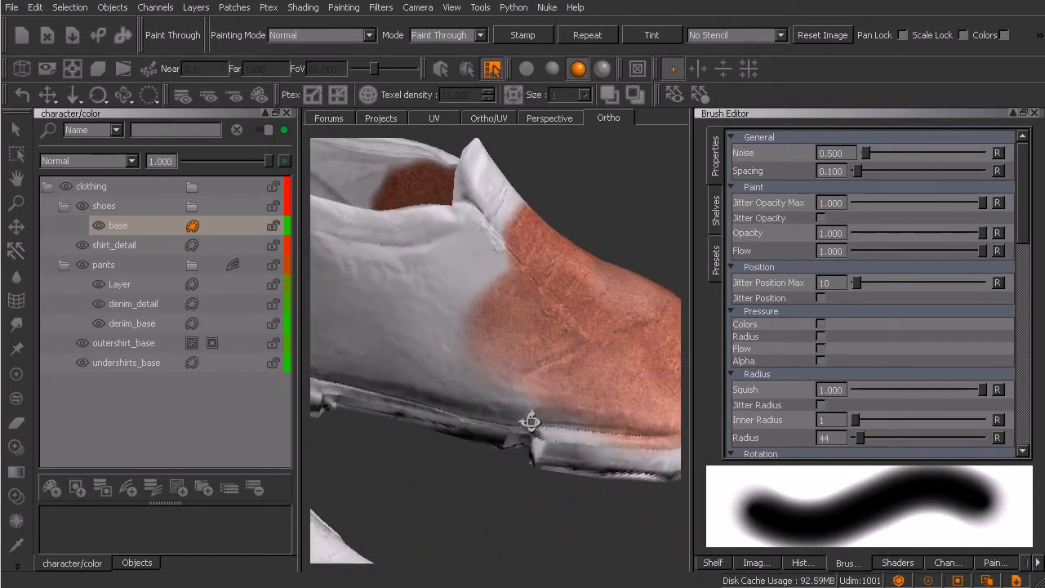
mouse_move(347, 411)
alt+mouse_down()
mouse_move(514, 396)
mouse_move(478, 416)
alt+mouse_up()
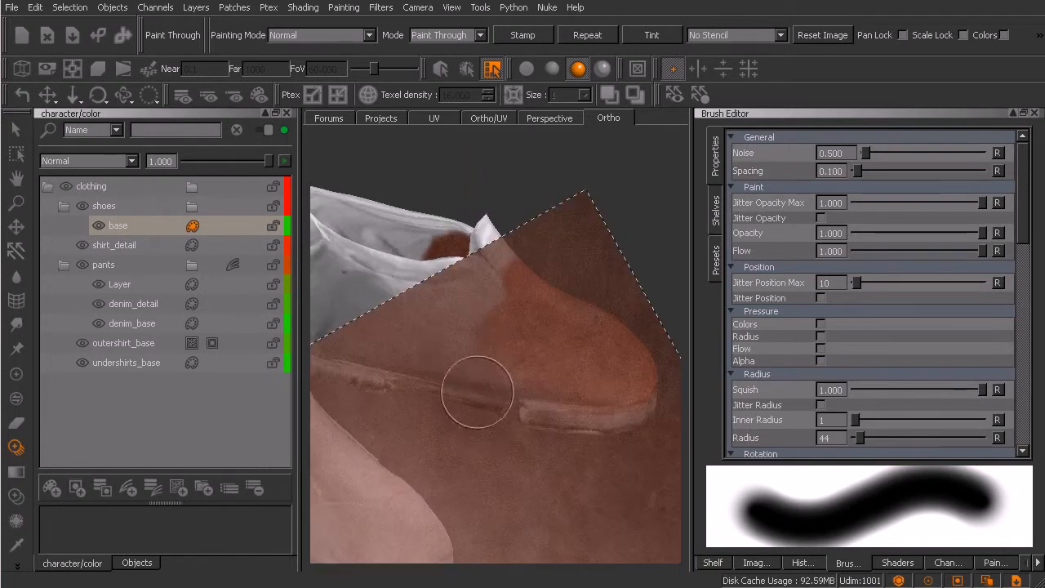
right_click(469, 350)
mouse_move(551, 451)
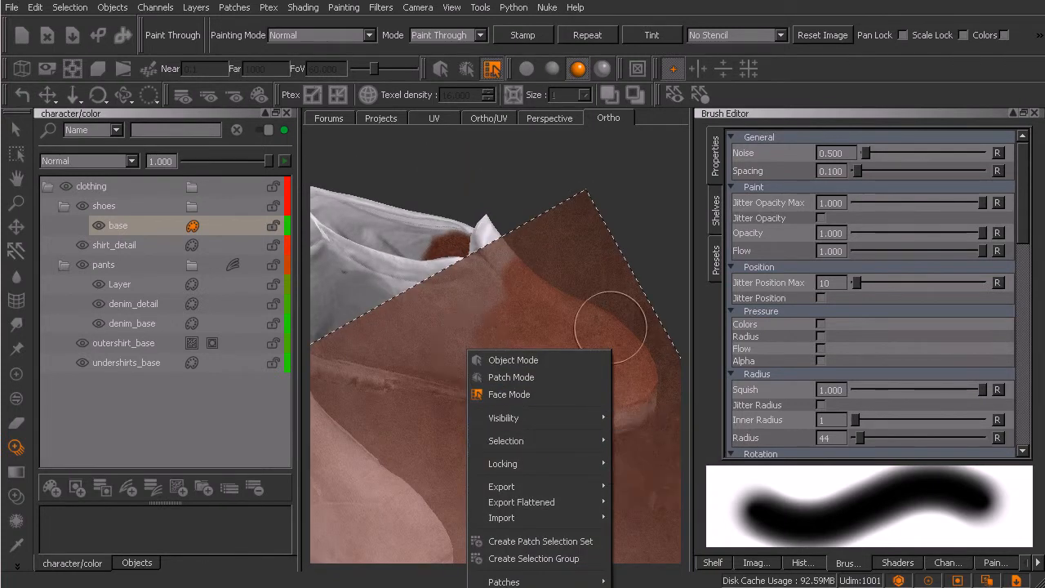
click(502, 377)
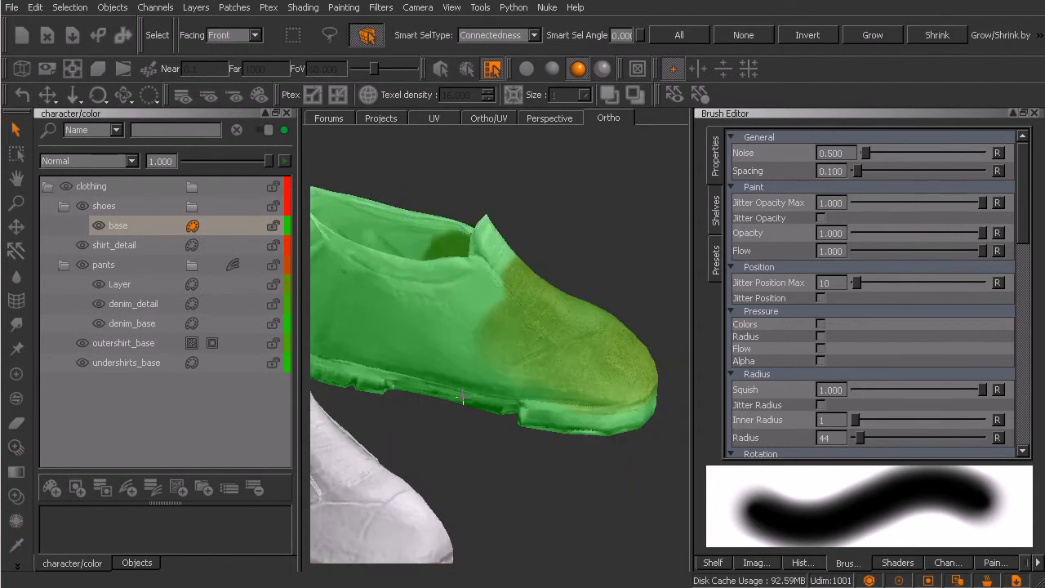
key(t)
right_click(482, 307)
mouse_move(568, 374)
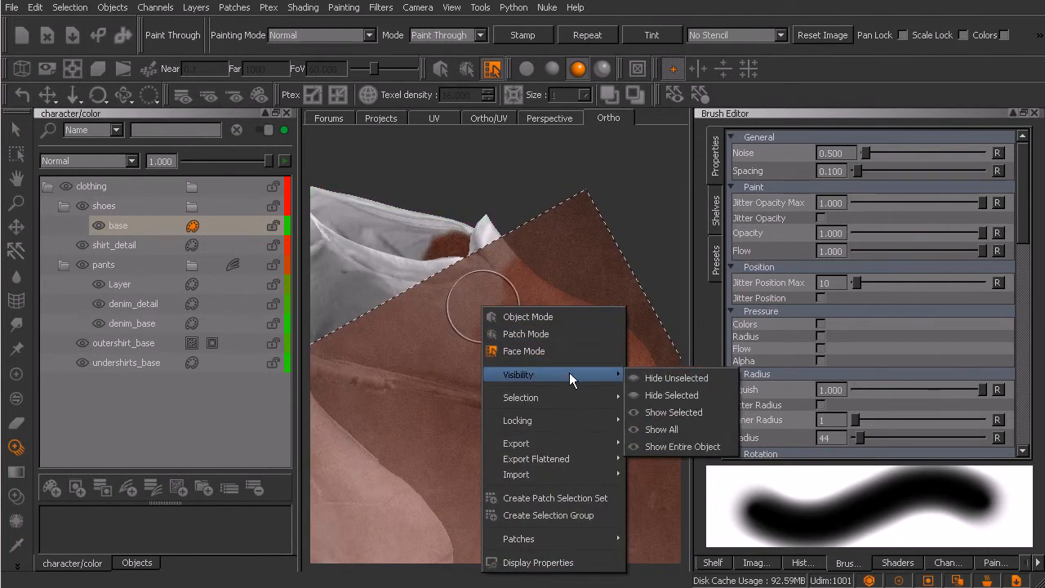
click(673, 425)
- Paint leather on the shoe's opposite side, from the lacing seam down to the sole near the toe
alt+middle_drag(500, 385, 539, 398)
mouse_move(539, 397)
alt+right_down()
mouse_move(556, 376)
mouse_move(579, 396)
alt+right_up()
alt+middle_drag(578, 396, 510, 403)
alt+drag(575, 445, 562, 432)
mouse_move(500, 377)
mouse_down()
mouse_move(502, 339)
mouse_move(453, 335)
mouse_move(465, 312)
mouse_up()
drag(468, 272, 480, 267)
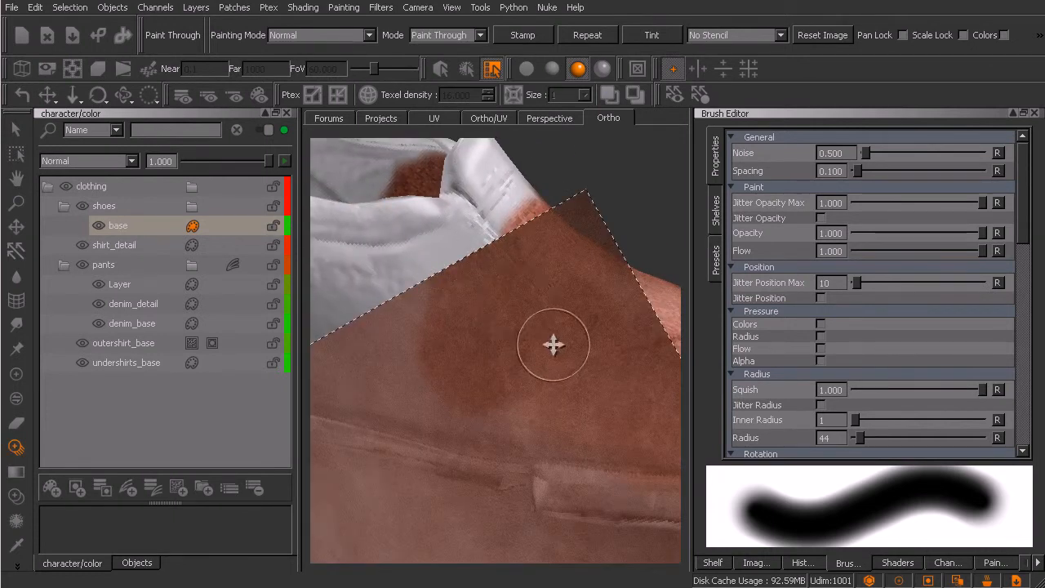
shift+drag(556, 341, 551, 327)
mouse_move(459, 258)
mouse_down()
mouse_move(471, 233)
mouse_move(388, 302)
mouse_move(416, 359)
mouse_move(498, 384)
mouse_move(535, 423)
mouse_up()
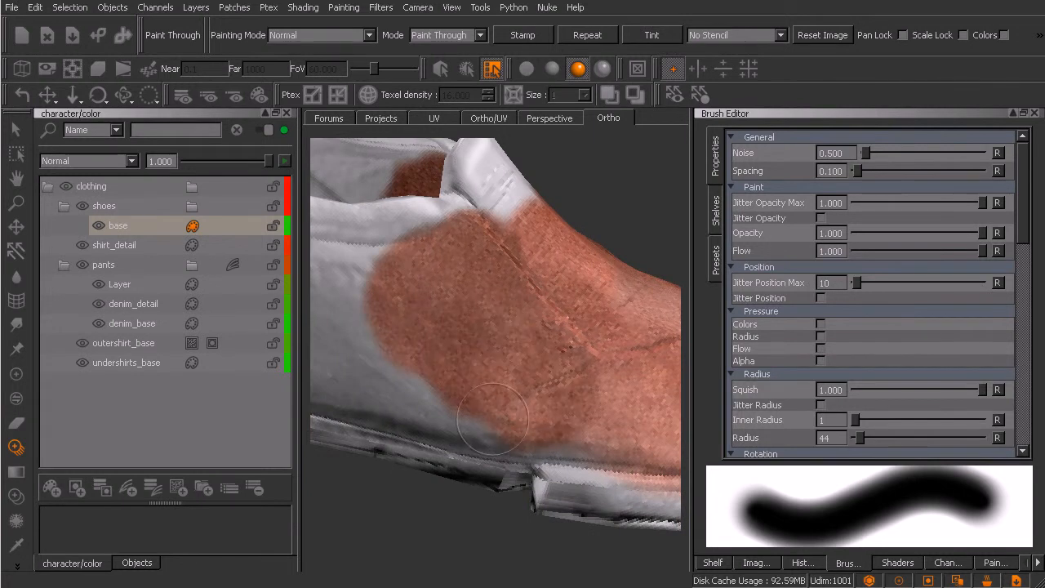
drag(490, 388, 482, 392)
mouse_move(548, 406)
shift+mouse_down()
mouse_move(575, 428)
mouse_move(567, 446)
mouse_move(613, 450)
mouse_move(572, 460)
shift+mouse_up()
drag(558, 456, 477, 451)
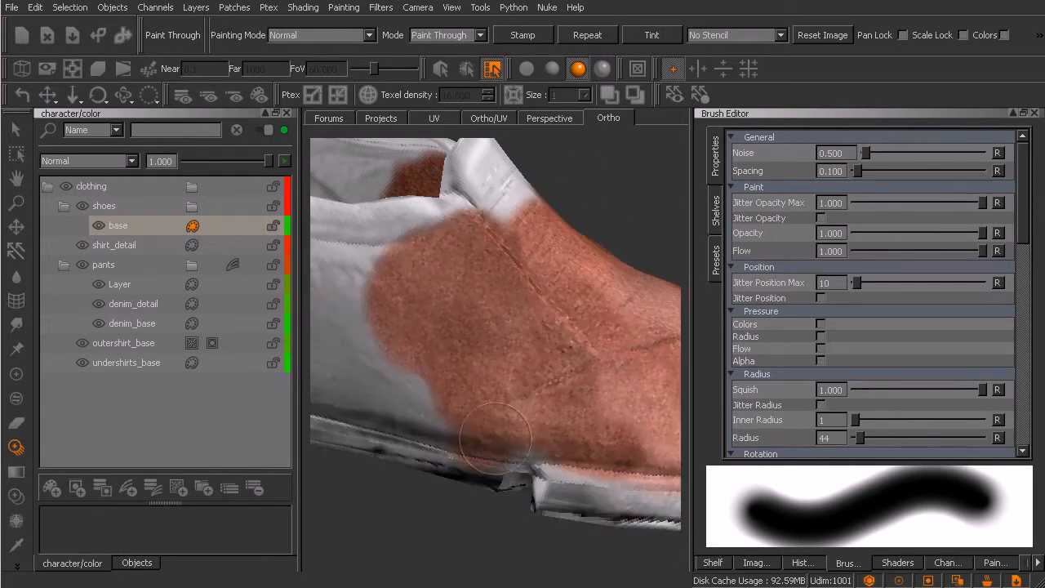
- Extend the leather along the opposite side below the ankle opening towards the heel, repositioning the image for even coverage
mouse_move(451, 396)
mouse_down()
mouse_move(392, 400)
mouse_move(360, 343)
mouse_move(357, 278)
mouse_move(467, 373)
mouse_move(577, 397)
mouse_move(559, 374)
mouse_move(566, 348)
mouse_move(591, 341)
mouse_up()
mouse_move(531, 289)
mouse_down()
mouse_move(555, 271)
mouse_move(412, 248)
mouse_move(425, 250)
mouse_up()
mouse_move(464, 326)
shift+mouse_down()
mouse_move(441, 278)
mouse_move(420, 276)
shift+mouse_up()
mouse_move(408, 241)
mouse_down()
mouse_move(369, 222)
mouse_move(398, 260)
mouse_up()
mouse_move(462, 319)
mouse_down()
mouse_move(486, 364)
mouse_move(381, 372)
mouse_move(334, 302)
mouse_up()
drag(431, 327, 419, 359)
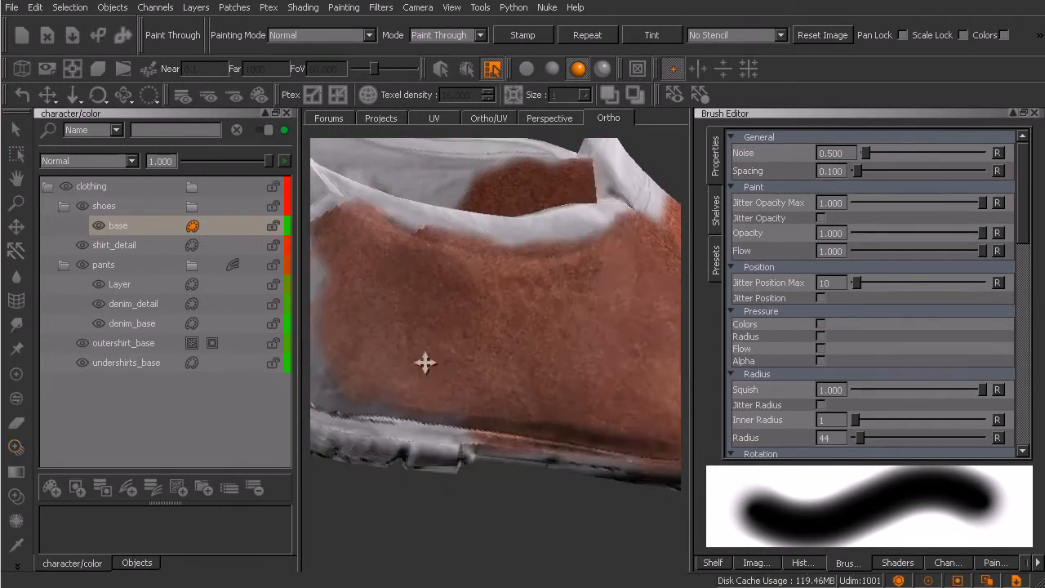
- Paint leather around the rear corner of the opposite side, covering the raised heel seams up to the collar
alt+middle_drag(419, 359, 506, 378)
alt+drag(441, 352, 479, 384)
alt+middle_drag(478, 385, 568, 376)
mouse_move(568, 377)
alt+mouse_down()
mouse_move(588, 375)
mouse_move(554, 335)
mouse_move(472, 310)
alt+mouse_up()
drag(493, 272, 466, 366)
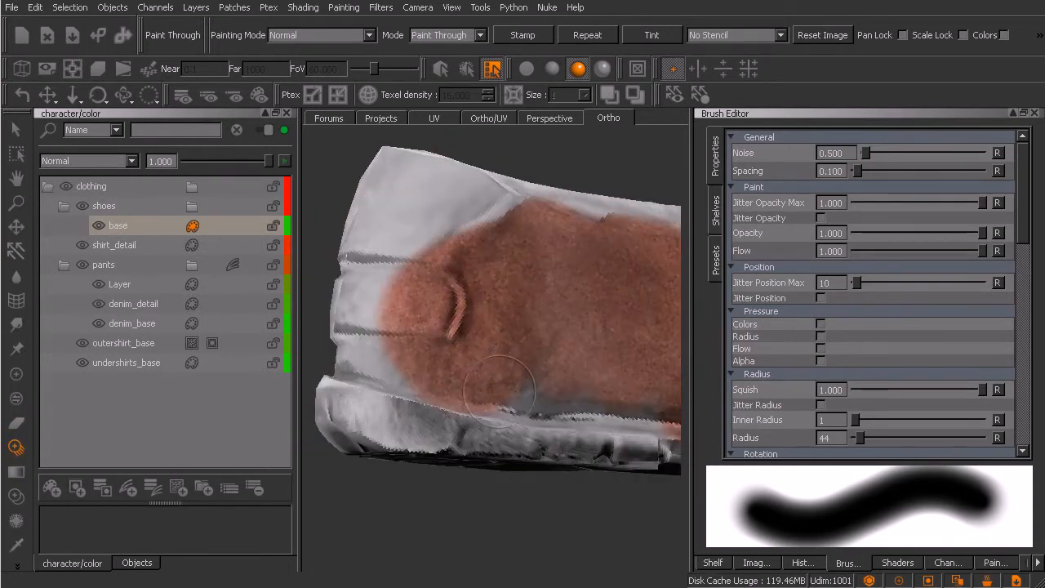
mouse_move(551, 362)
mouse_down()
mouse_move(625, 390)
mouse_move(568, 384)
mouse_up()
mouse_move(568, 342)
mouse_down()
mouse_move(579, 343)
mouse_move(563, 299)
mouse_move(585, 326)
mouse_move(602, 282)
mouse_move(527, 279)
mouse_up()
drag(480, 305, 482, 347)
mouse_move(583, 332)
shift+mouse_down()
mouse_move(562, 285)
mouse_move(414, 205)
mouse_move(382, 272)
mouse_move(377, 352)
mouse_move(394, 336)
shift+mouse_up()
drag(443, 391, 455, 371)
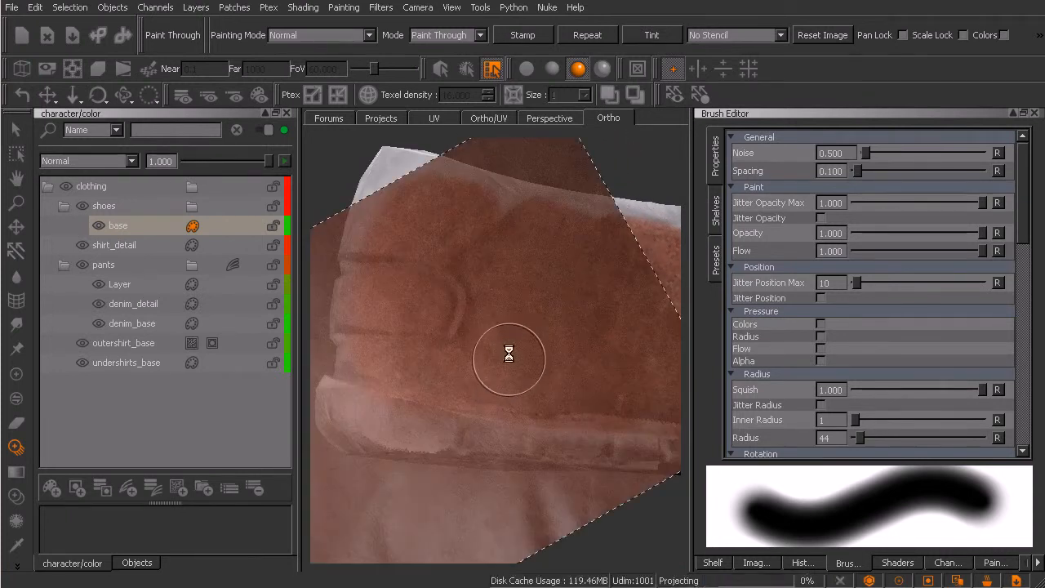
- Check the painting settings and loaded images, return to the brush settings and paint leather across the back of the heel
mouse_move(520, 338)
alt+mouse_down()
mouse_move(515, 362)
mouse_move(474, 369)
mouse_move(544, 404)
mouse_move(506, 378)
mouse_move(531, 392)
alt+mouse_up()
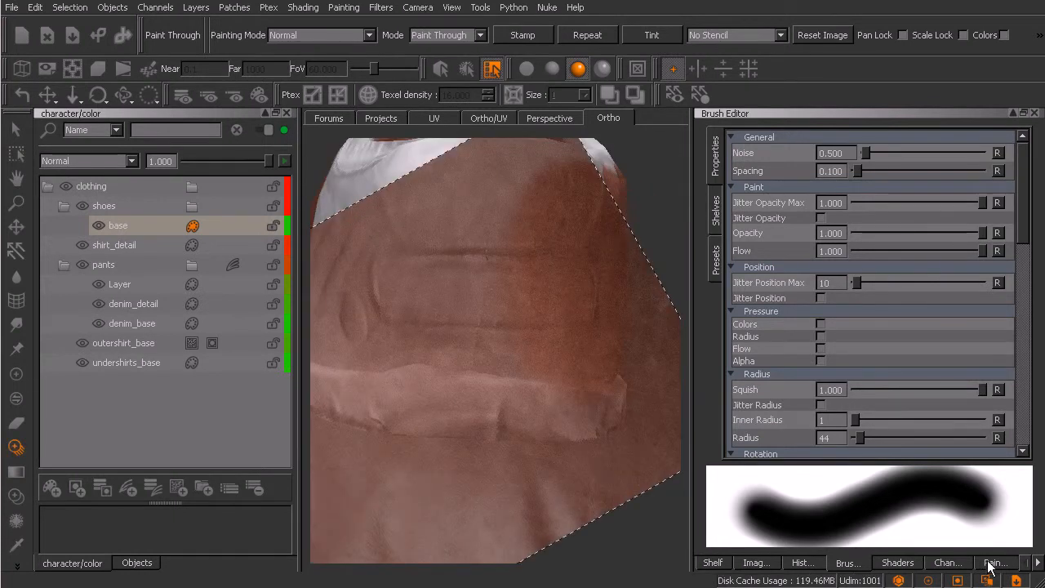
click(988, 563)
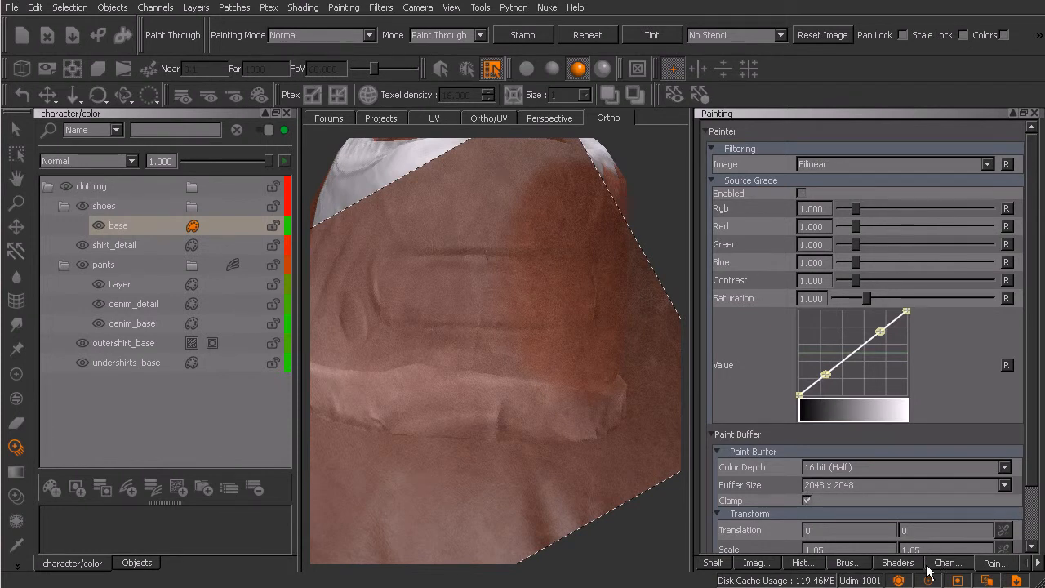
click(756, 564)
alt+middle_drag(543, 407, 560, 445)
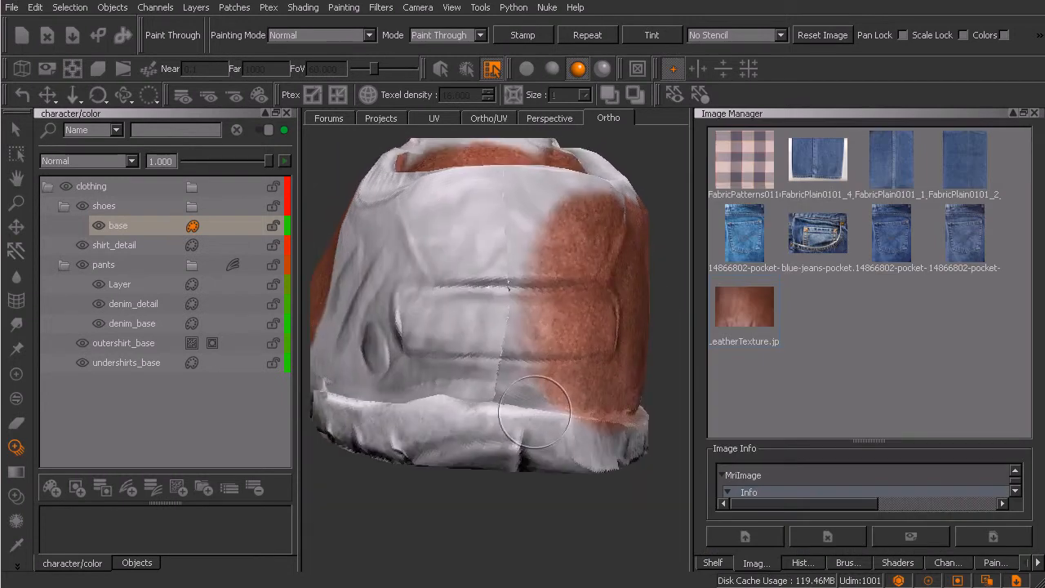
alt+drag(478, 394, 547, 389)
alt+middle_drag(443, 435, 518, 476)
click(846, 563)
mouse_move(563, 392)
alt+mouse_down()
mouse_move(583, 373)
mouse_move(547, 388)
mouse_move(588, 408)
mouse_move(566, 381)
mouse_move(604, 392)
mouse_move(618, 304)
mouse_move(604, 245)
mouse_move(543, 241)
mouse_move(506, 337)
alt+mouse_up()
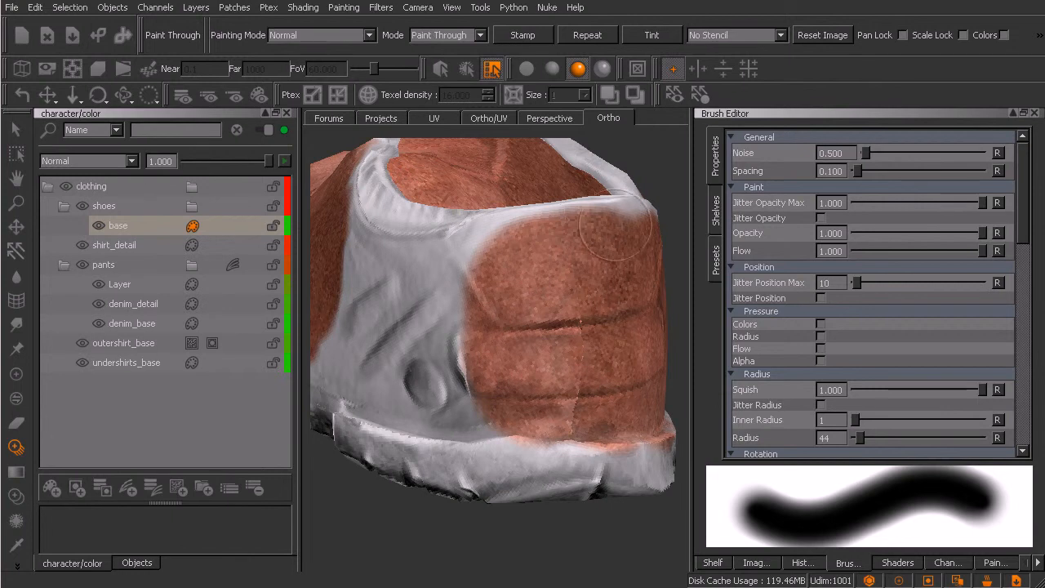
- Cover the heel's lower corner and the adjoining sole edge with leather, repositioning the image between strokes
alt+drag(620, 245, 596, 268)
mouse_move(569, 385)
alt+mouse_down()
mouse_move(602, 373)
mouse_move(539, 405)
mouse_move(518, 450)
alt+mouse_up()
alt+middle_drag(518, 450, 574, 425)
mouse_move(574, 425)
alt+mouse_down()
mouse_move(560, 416)
mouse_move(492, 438)
mouse_move(546, 399)
mouse_move(509, 367)
mouse_move(507, 381)
alt+mouse_up()
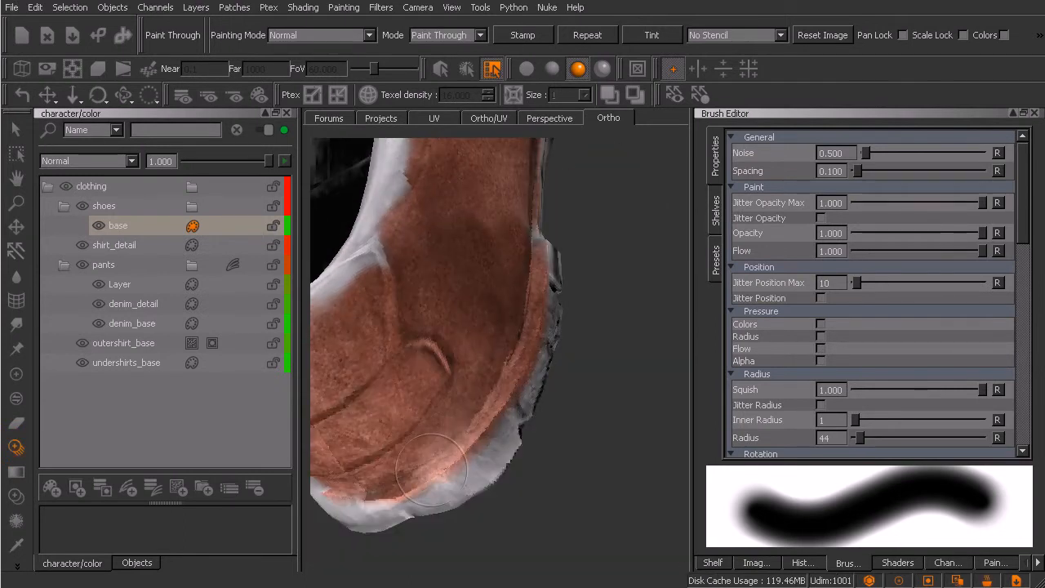
drag(457, 423, 470, 416)
shift+drag(516, 389, 502, 411)
mouse_move(442, 423)
mouse_down()
mouse_move(430, 432)
mouse_move(462, 327)
mouse_up()
mouse_move(484, 378)
mouse_down()
mouse_move(449, 436)
mouse_move(445, 420)
mouse_up()
- Move the leather image to the heel's other corner and paint over its folds and round detail
mouse_move(445, 420)
shift+mouse_down()
mouse_move(449, 392)
mouse_move(420, 419)
mouse_move(409, 415)
mouse_move(439, 413)
mouse_move(432, 381)
mouse_move(458, 387)
mouse_move(583, 297)
mouse_move(543, 412)
mouse_move(573, 362)
shift+mouse_up()
drag(516, 447, 497, 468)
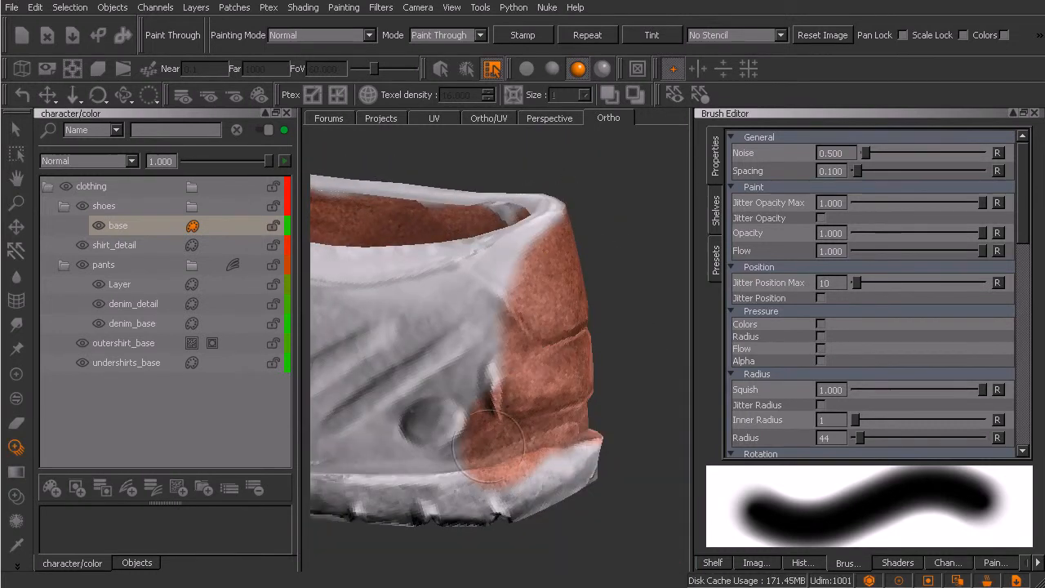
drag(510, 331, 531, 266)
mouse_move(555, 231)
mouse_down()
mouse_move(486, 265)
mouse_move(418, 336)
mouse_up()
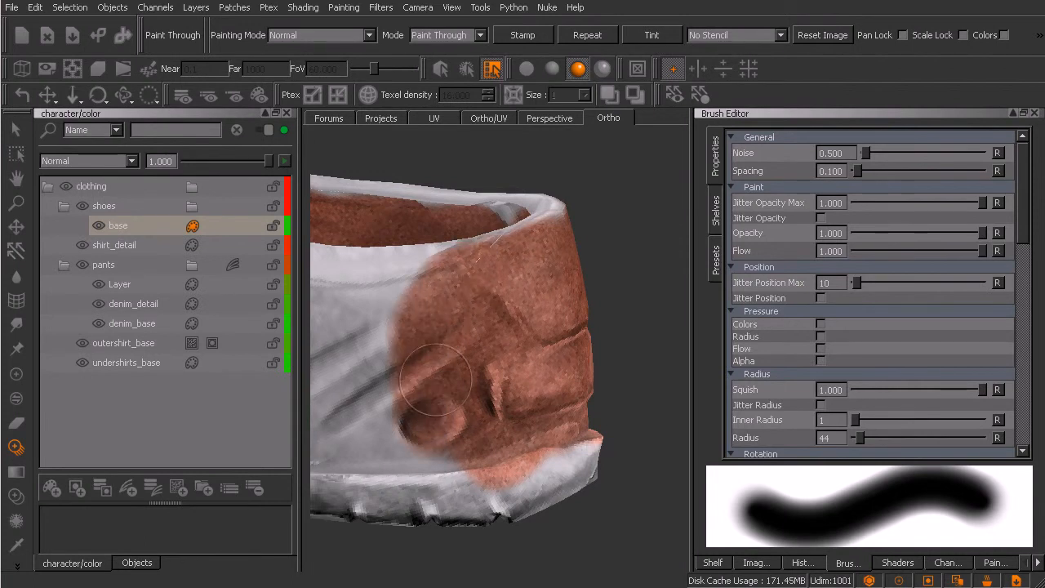
mouse_move(468, 438)
mouse_down()
mouse_move(556, 395)
mouse_move(569, 361)
mouse_up()
- Fill the unpainted gap between the heel and the first painted side with leather
drag(555, 260, 565, 300)
shift+drag(536, 381, 543, 343)
drag(527, 304, 532, 264)
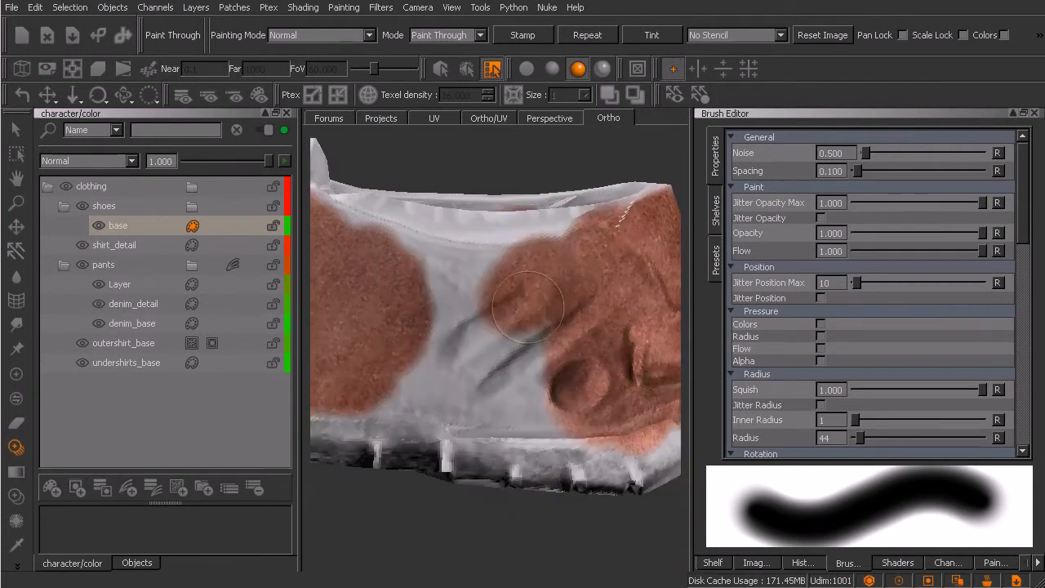
drag(451, 276, 382, 260)
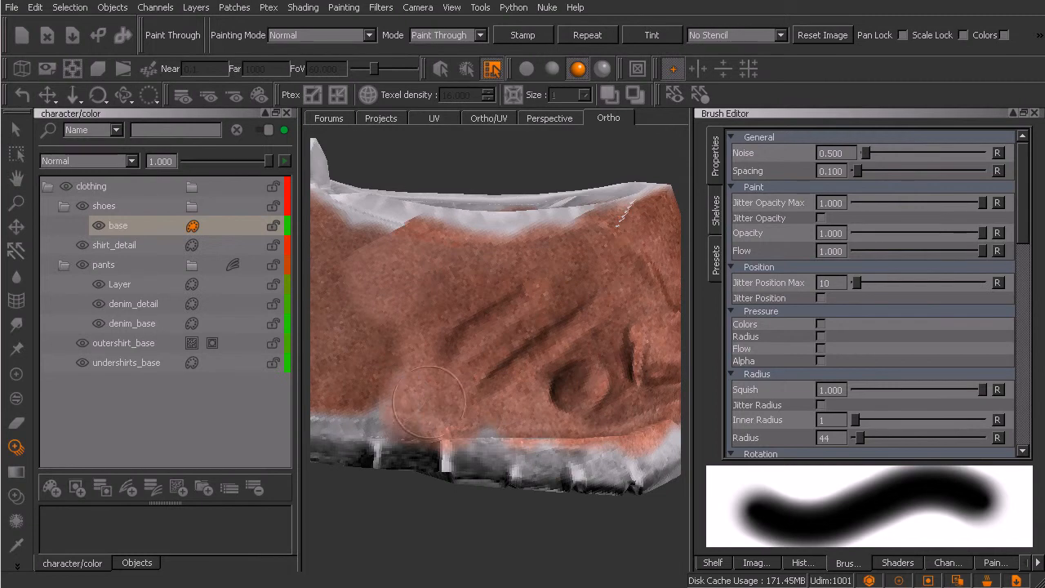
drag(514, 404, 511, 398)
alt+middle_drag(526, 373, 565, 341)
mouse_move(545, 371)
alt+mouse_down()
mouse_move(536, 415)
mouse_move(595, 381)
mouse_move(593, 352)
alt+mouse_up()
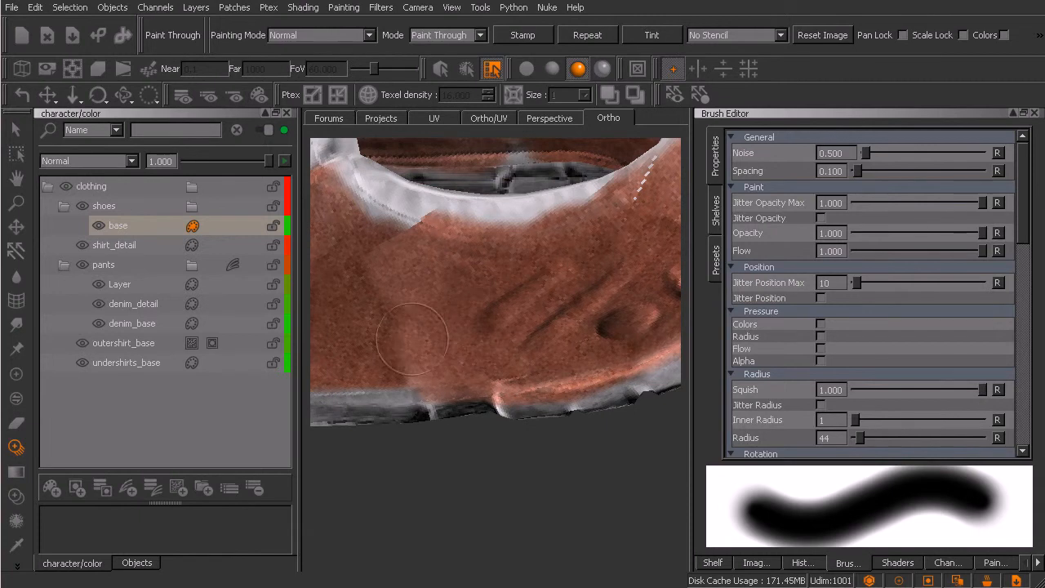
- Paint leather over the uneven patches on the shoe's side, from the heel folds to the toe seam and sole edge
drag(441, 343, 474, 321)
key(b)
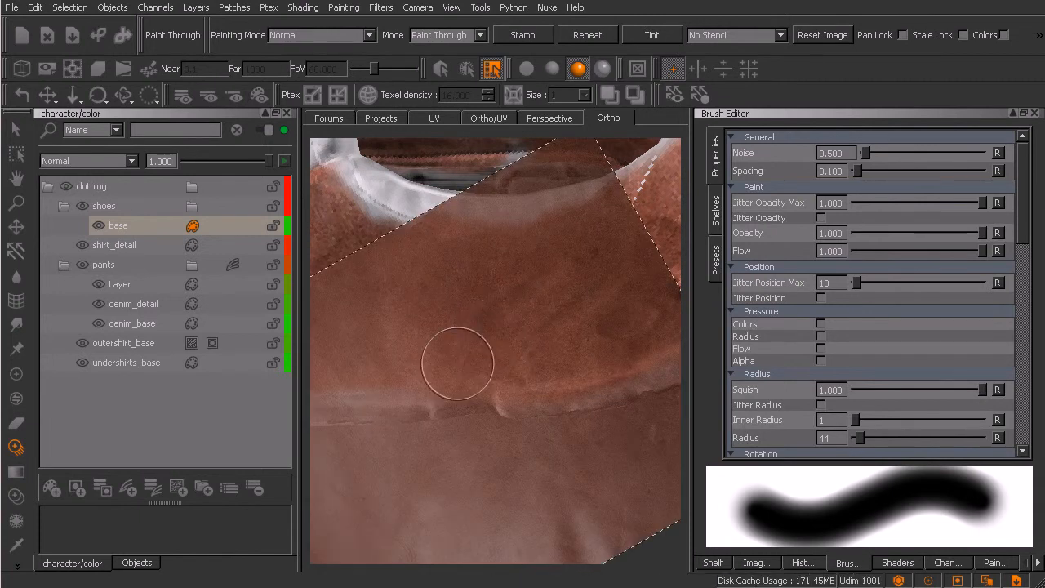
alt+middle_drag(453, 367, 548, 369)
alt+drag(548, 369, 574, 334)
mouse_move(512, 343)
alt+middle_down()
mouse_move(536, 359)
mouse_move(567, 331)
alt+middle_up()
mouse_move(535, 265)
mouse_down()
mouse_move(522, 224)
mouse_move(556, 233)
mouse_up()
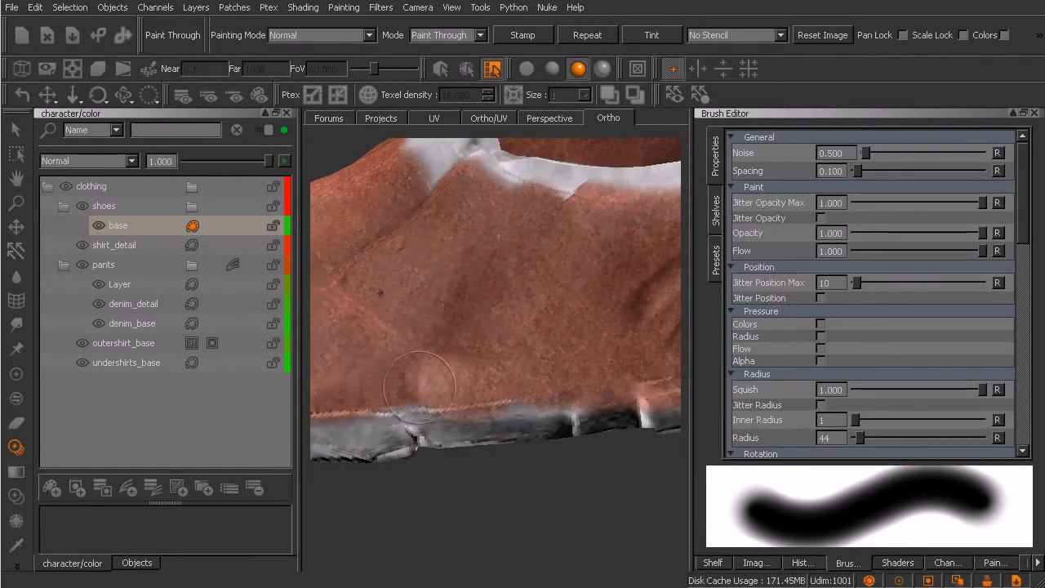
drag(437, 393, 456, 362)
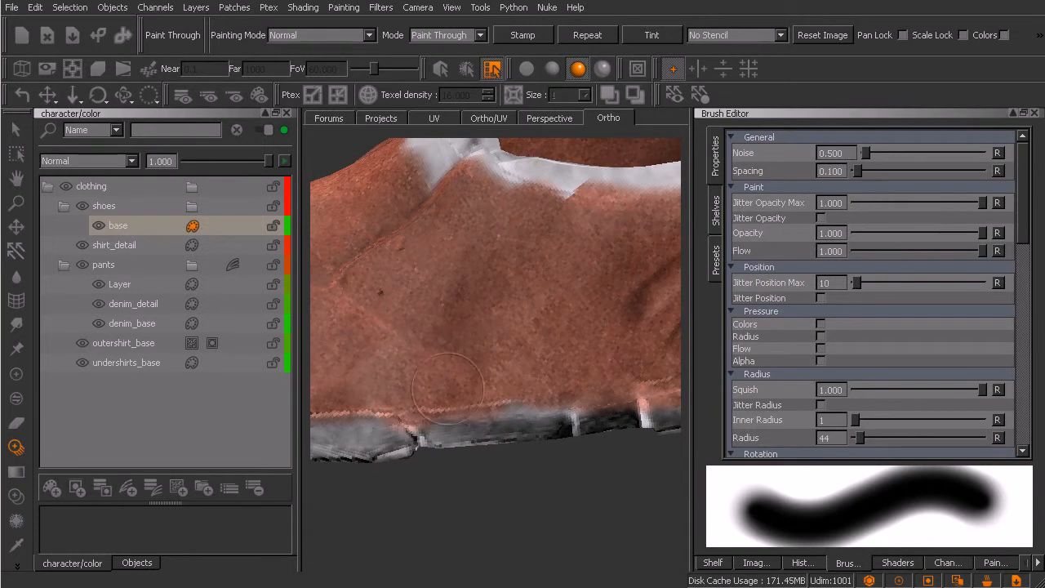
drag(565, 324, 569, 261)
- Reposition the leather image and paint the side's upper edge beside the tongue
shift+middle_drag(572, 248, 556, 214)
shift+drag(556, 214, 542, 207)
drag(472, 178, 477, 193)
- Cover the unpainted areas of the tongue with leather up to the edge of the shoe opening, repositioning the image as needed
alt+middle_drag(478, 317, 583, 375)
mouse_move(583, 376)
alt+mouse_down()
mouse_move(579, 330)
mouse_move(490, 359)
alt+mouse_up()
alt+middle_drag(490, 359, 574, 350)
alt+drag(574, 349, 563, 360)
shift+middle_drag(553, 281, 545, 339)
drag(505, 255, 484, 277)
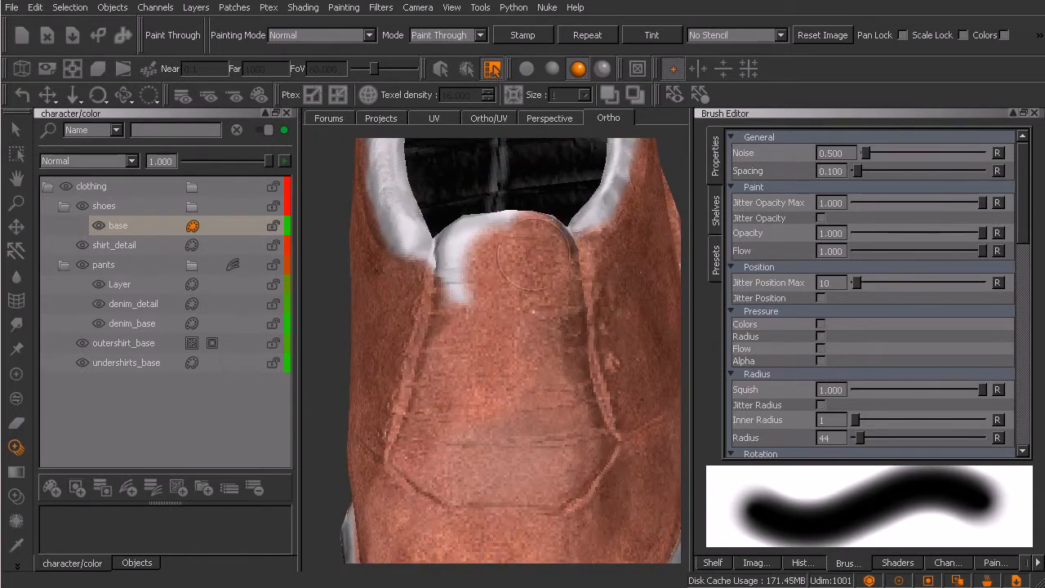
drag(455, 298, 457, 301)
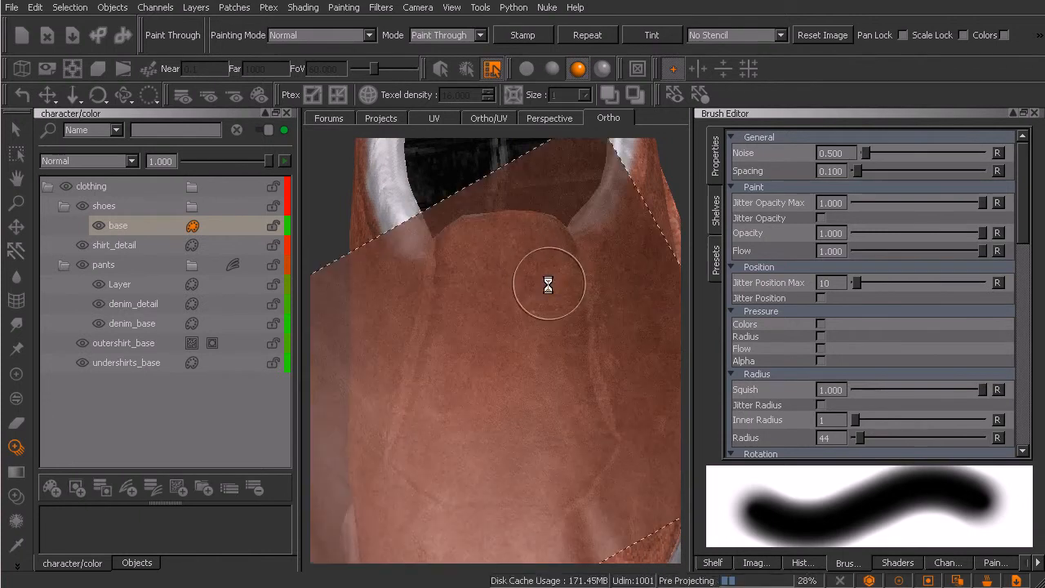
mouse_move(544, 275)
alt+mouse_down()
mouse_move(545, 329)
mouse_move(551, 316)
alt+mouse_up()
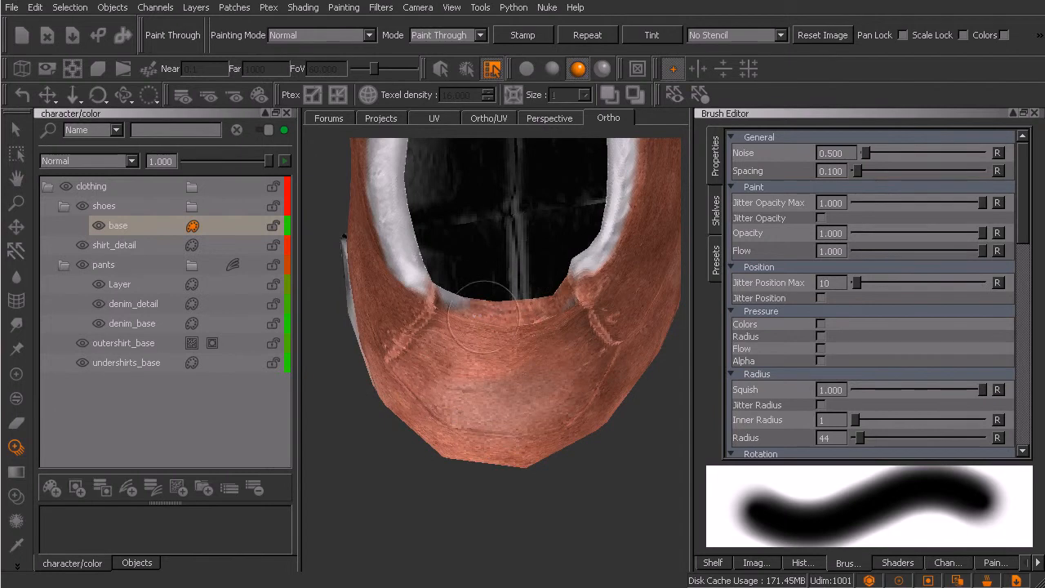
drag(457, 301, 471, 305)
- Switch to flat lighting to expose uneven paint on the shoe's side, and enable pressure-sensitive alpha for the brush
mouse_move(576, 327)
alt+mouse_down()
mouse_move(574, 342)
mouse_move(558, 336)
mouse_move(603, 339)
mouse_move(598, 347)
mouse_move(587, 317)
mouse_move(616, 343)
mouse_move(609, 316)
alt+mouse_up()
mouse_move(530, 319)
ctrl+mouse_down()
mouse_move(581, 383)
mouse_move(566, 303)
mouse_move(513, 361)
ctrl+mouse_up()
mouse_move(513, 361)
ctrl+mouse_down()
mouse_move(496, 396)
mouse_move(632, 280)
mouse_move(509, 419)
mouse_move(497, 397)
mouse_move(518, 346)
mouse_move(502, 352)
mouse_move(503, 368)
mouse_move(518, 366)
mouse_move(477, 357)
mouse_move(499, 348)
mouse_move(482, 301)
ctrl+mouse_up()
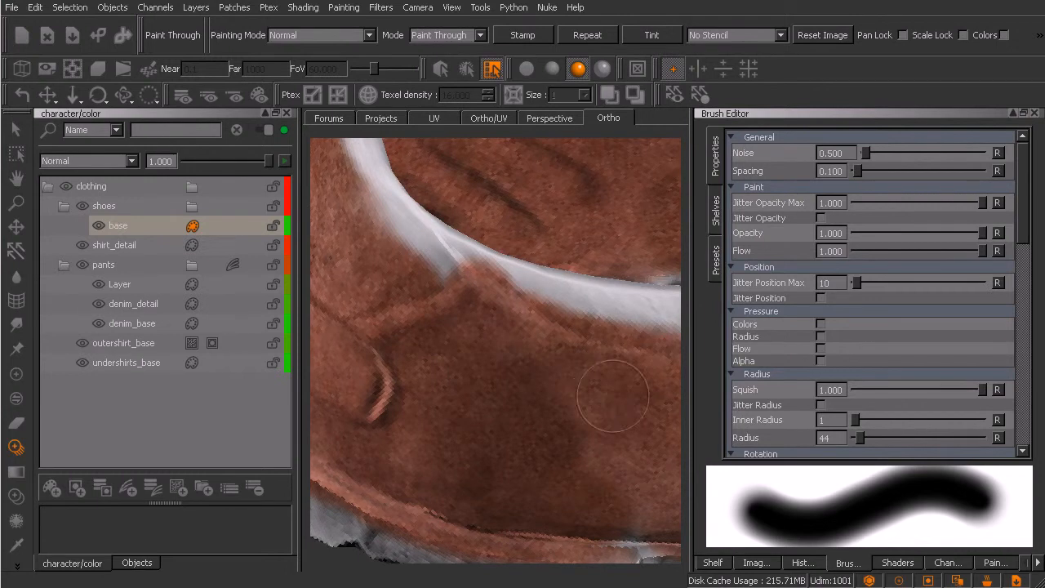
ctrl+alt+drag(616, 389, 565, 397)
ctrl+drag(565, 397, 555, 357)
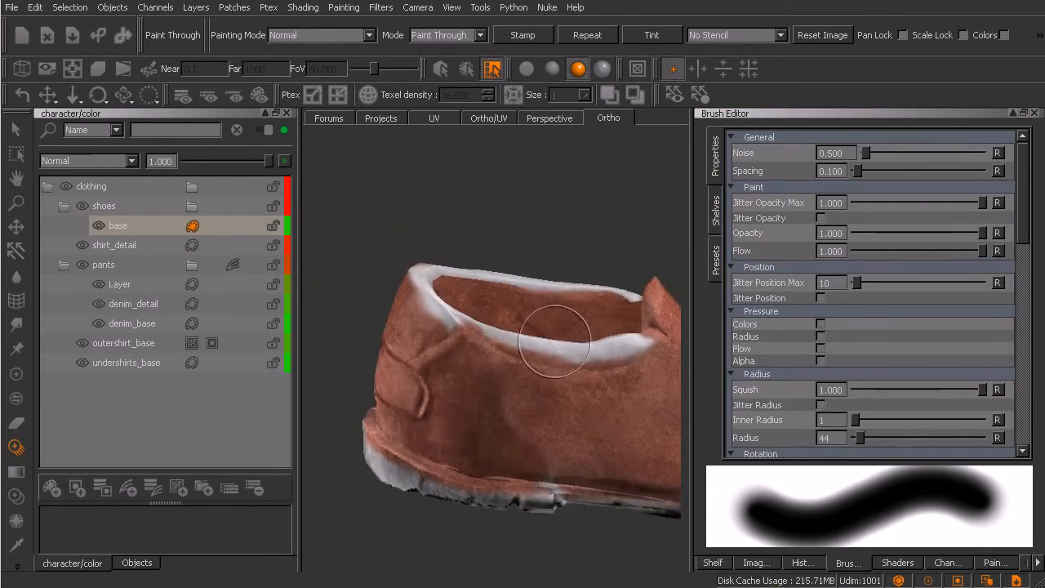
click(529, 70)
mouse_move(579, 405)
ctrl+mouse_down()
mouse_move(520, 365)
mouse_move(522, 388)
mouse_move(560, 406)
mouse_move(544, 380)
mouse_move(523, 383)
mouse_move(534, 394)
ctrl+mouse_up()
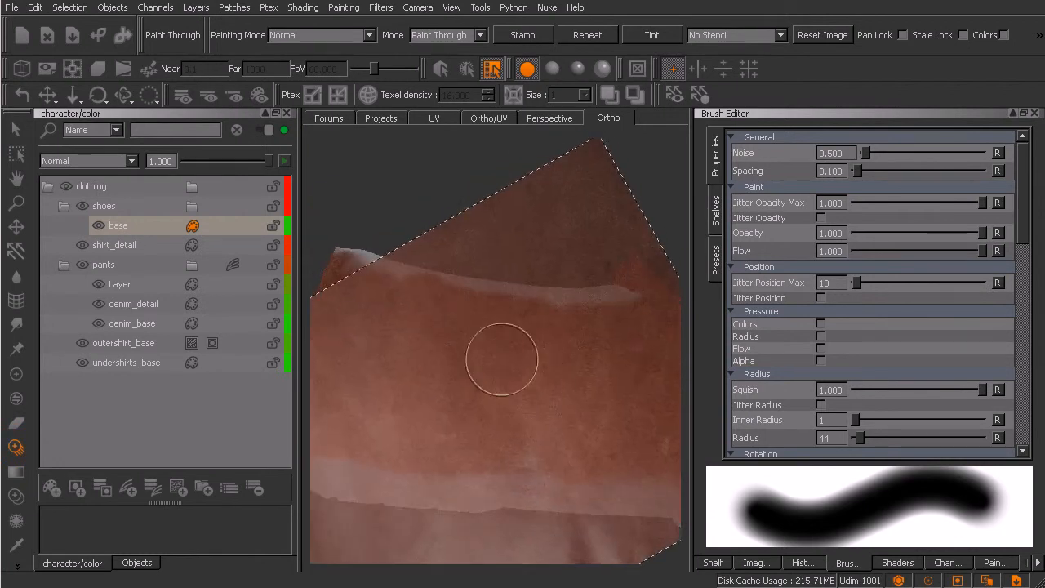
click(820, 360)
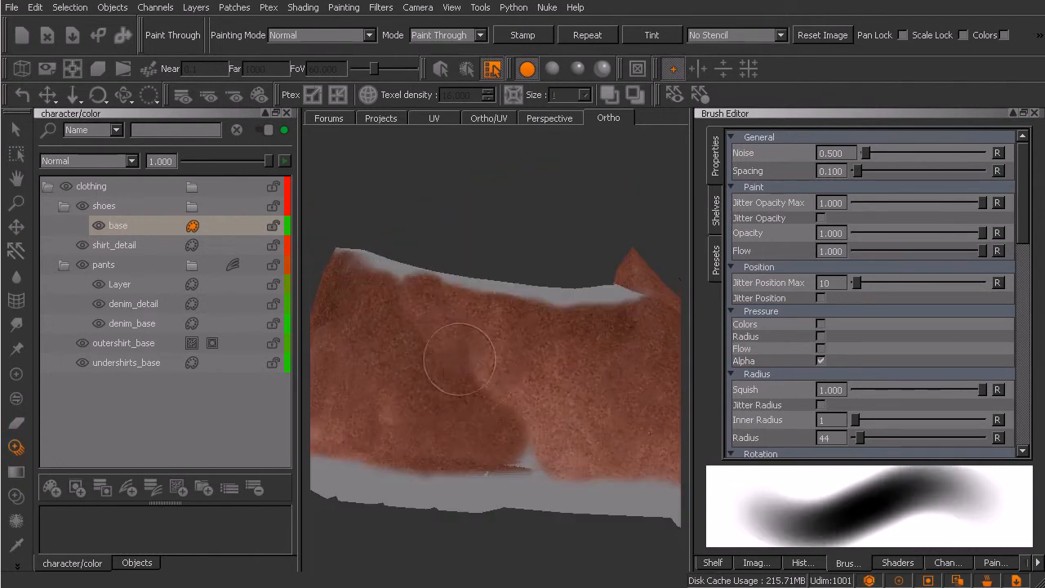
- Blend the patchy leather seams along the shoe's side with soft strokes down to the sole edge
mouse_move(526, 450)
mouse_down()
mouse_move(531, 423)
mouse_move(528, 458)
mouse_move(543, 437)
mouse_move(534, 460)
mouse_move(485, 460)
mouse_up()
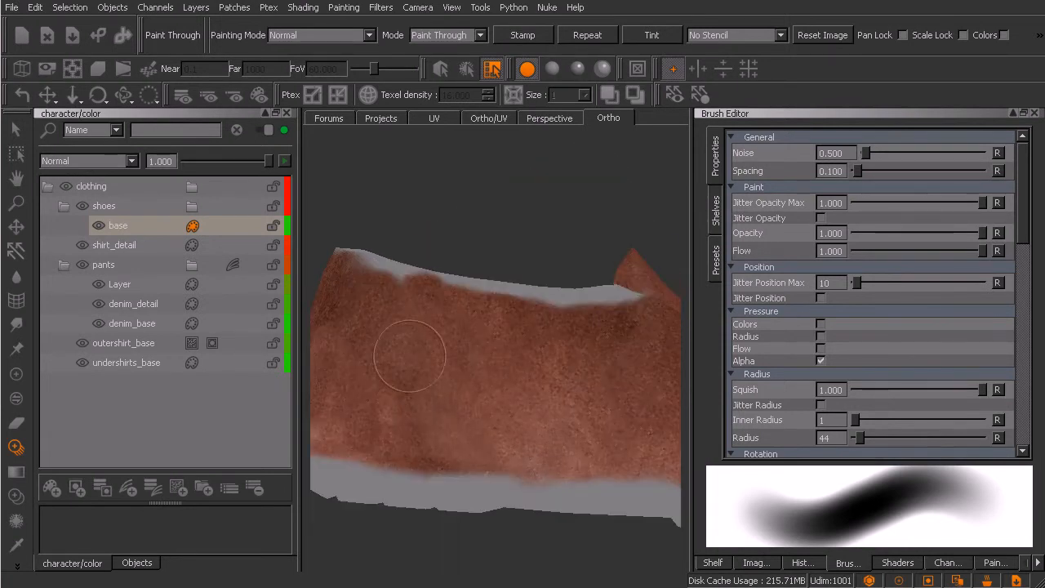
drag(431, 456, 445, 416)
drag(509, 422, 505, 376)
mouse_move(443, 320)
mouse_down()
mouse_move(375, 414)
mouse_move(401, 454)
mouse_move(539, 419)
mouse_up()
- Even out the leather around the back of the heel and along the opposite side
mouse_move(545, 423)
middle_down()
mouse_move(436, 443)
mouse_move(577, 443)
mouse_move(500, 427)
mouse_move(504, 450)
middle_up()
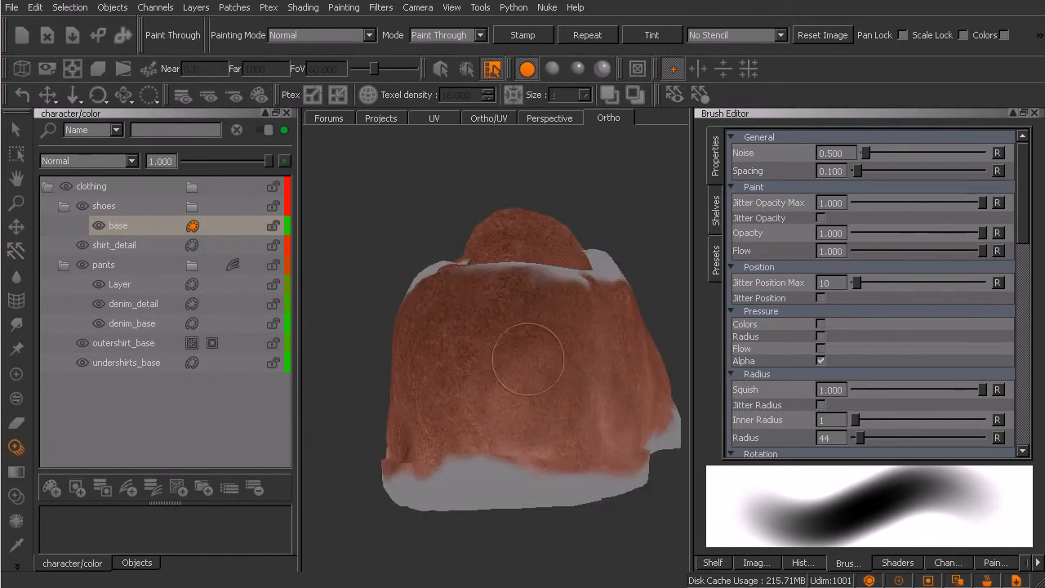
mouse_move(509, 378)
middle_down()
mouse_move(539, 381)
mouse_move(529, 396)
mouse_move(502, 397)
mouse_move(542, 411)
mouse_move(574, 354)
mouse_move(542, 390)
middle_up()
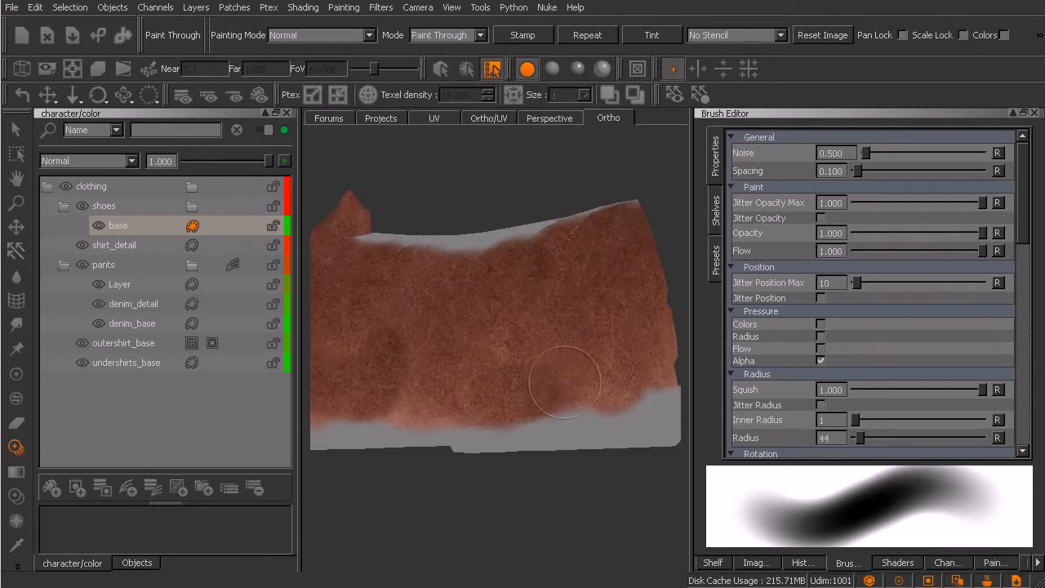
mouse_move(475, 321)
middle_down()
mouse_move(482, 373)
mouse_move(560, 420)
mouse_move(626, 392)
middle_up()
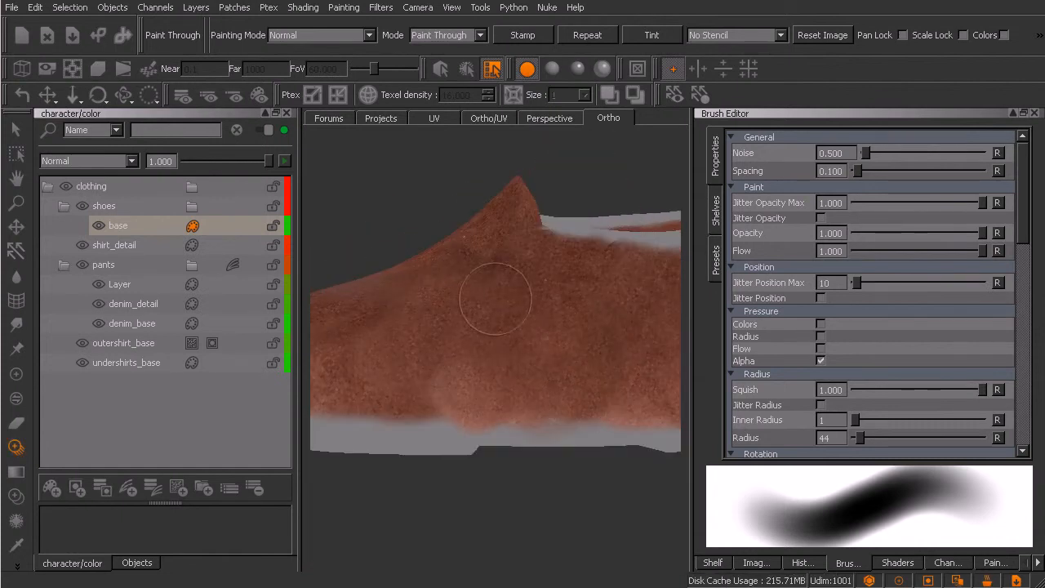
- Blend leather over the front of the shoe, filling the greyish spot on top of the toe
mouse_move(466, 254)
middle_down()
mouse_move(476, 345)
mouse_move(511, 355)
mouse_move(491, 416)
middle_up()
drag(521, 378, 497, 382)
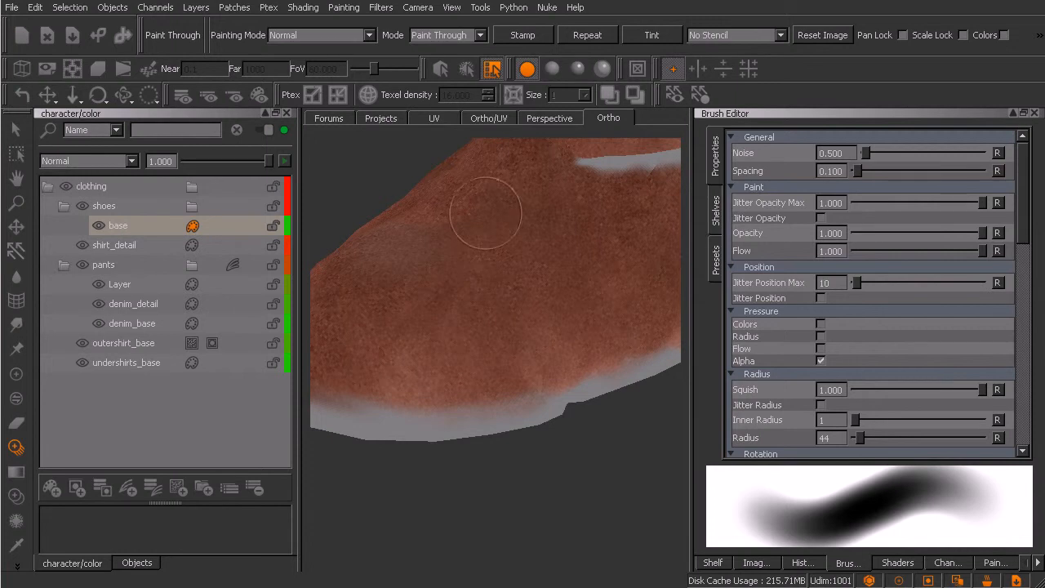
mouse_move(495, 319)
middle_down()
mouse_move(551, 314)
mouse_move(467, 351)
mouse_move(532, 378)
mouse_move(519, 345)
middle_up()
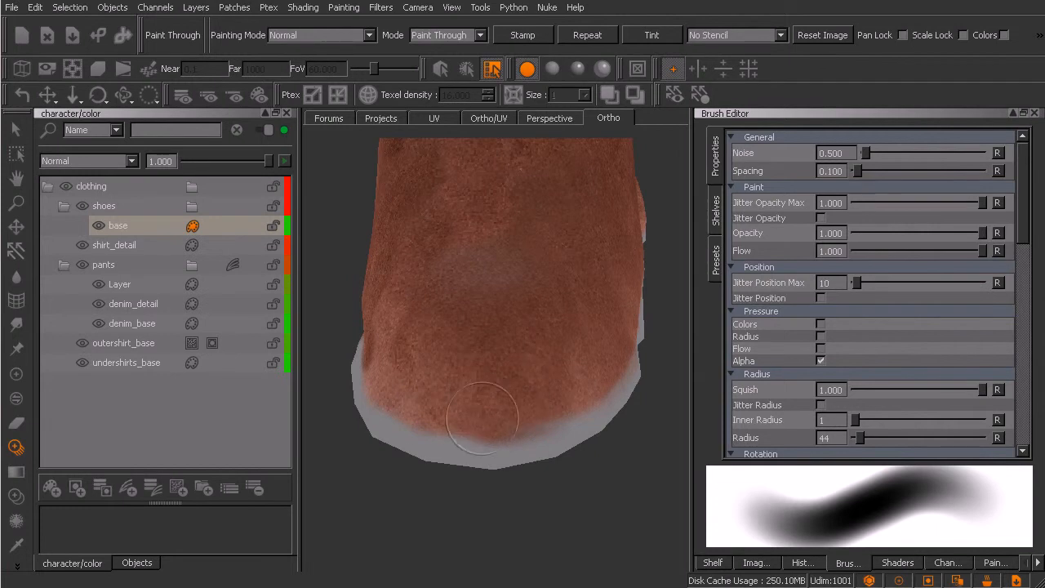
mouse_move(486, 315)
middle_down()
mouse_move(518, 317)
mouse_move(493, 448)
mouse_move(510, 359)
middle_up()
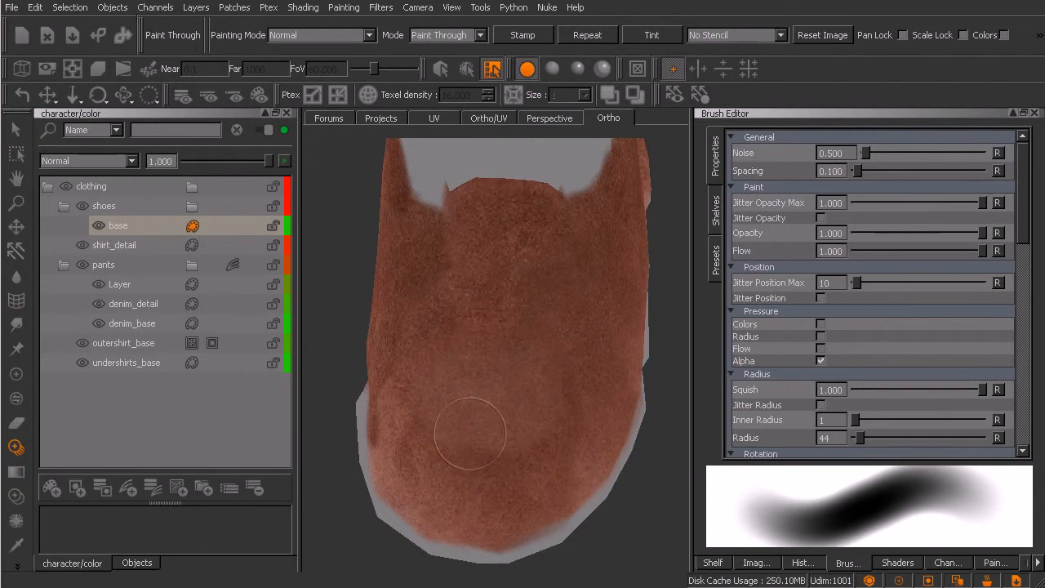
mouse_move(556, 406)
mouse_down()
mouse_move(574, 400)
mouse_move(562, 414)
mouse_move(524, 397)
mouse_up()
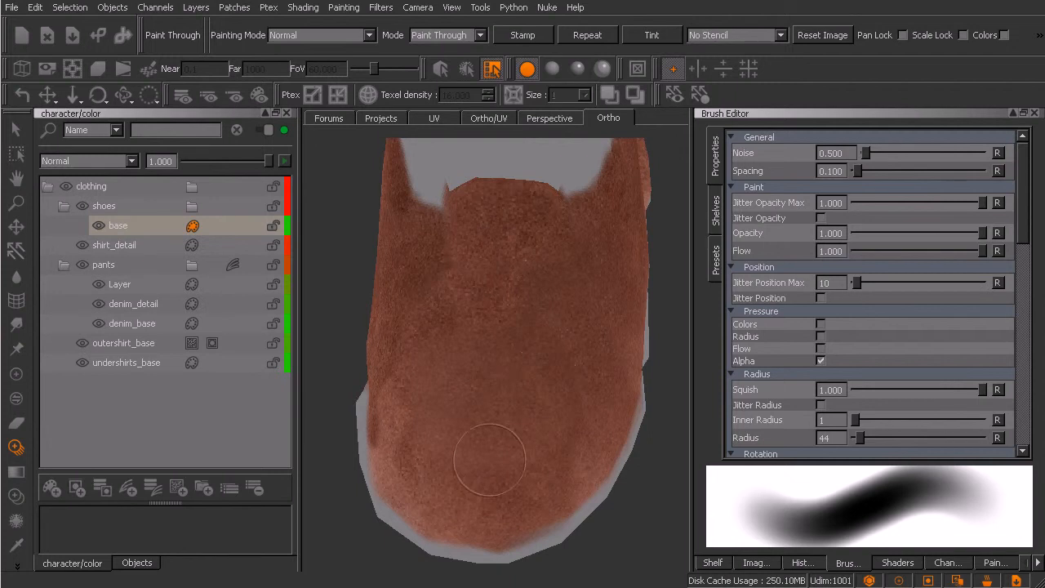
- Reposition the leather image and smooth the uneven patches from the toe cap along the adjoining side
mouse_move(524, 388)
shift+mouse_down()
mouse_move(539, 385)
mouse_move(512, 404)
mouse_move(520, 412)
shift+mouse_up()
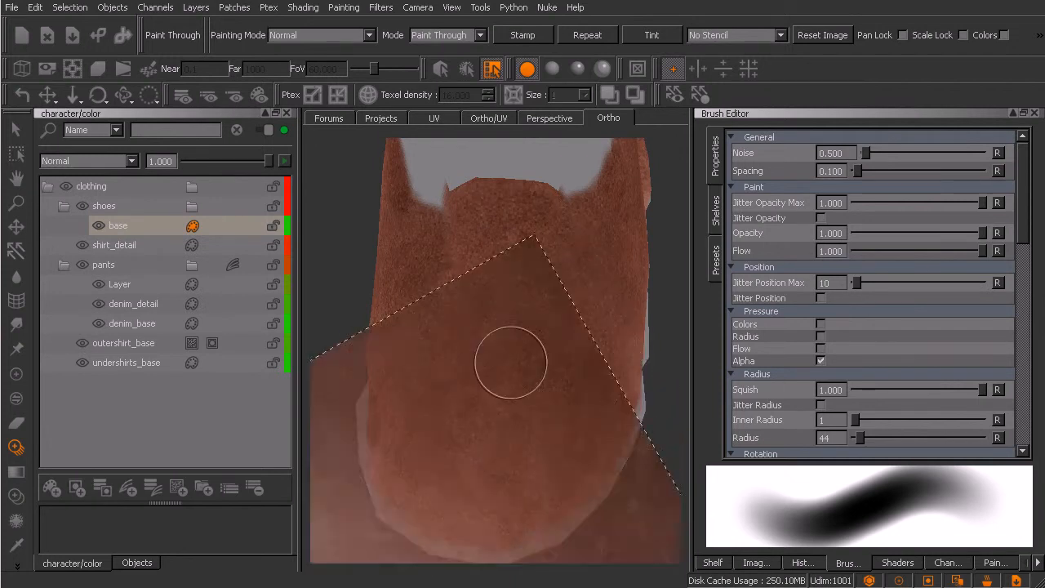
mouse_move(518, 397)
alt+mouse_down()
mouse_move(588, 350)
mouse_move(515, 400)
mouse_move(572, 387)
mouse_move(476, 464)
mouse_move(518, 439)
mouse_move(553, 378)
mouse_move(518, 404)
mouse_move(444, 414)
alt+mouse_up()
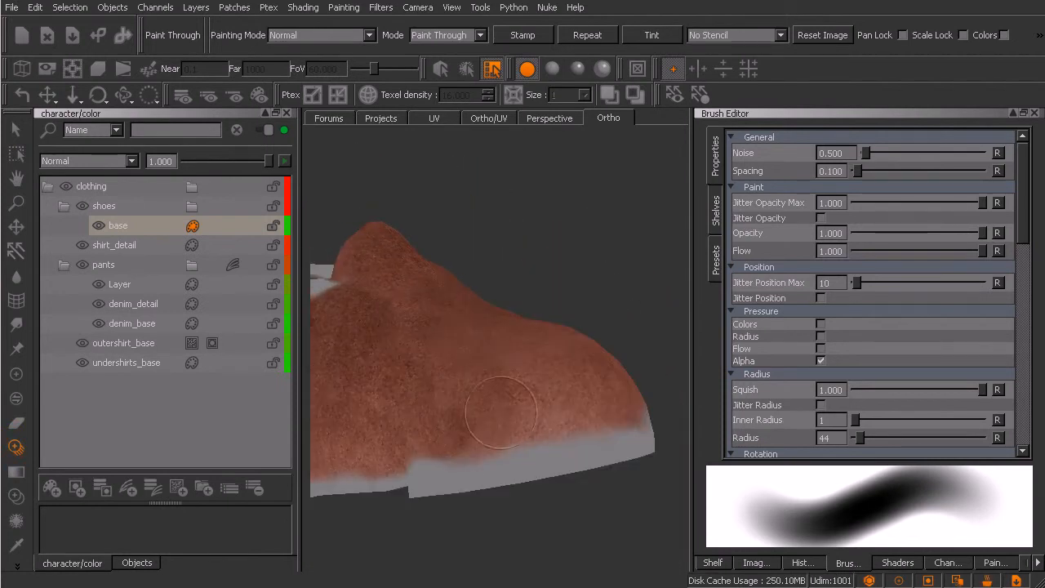
drag(399, 318, 385, 322)
mouse_move(471, 367)
shift+mouse_down()
mouse_move(427, 304)
mouse_move(369, 292)
mouse_move(423, 339)
shift+mouse_up()
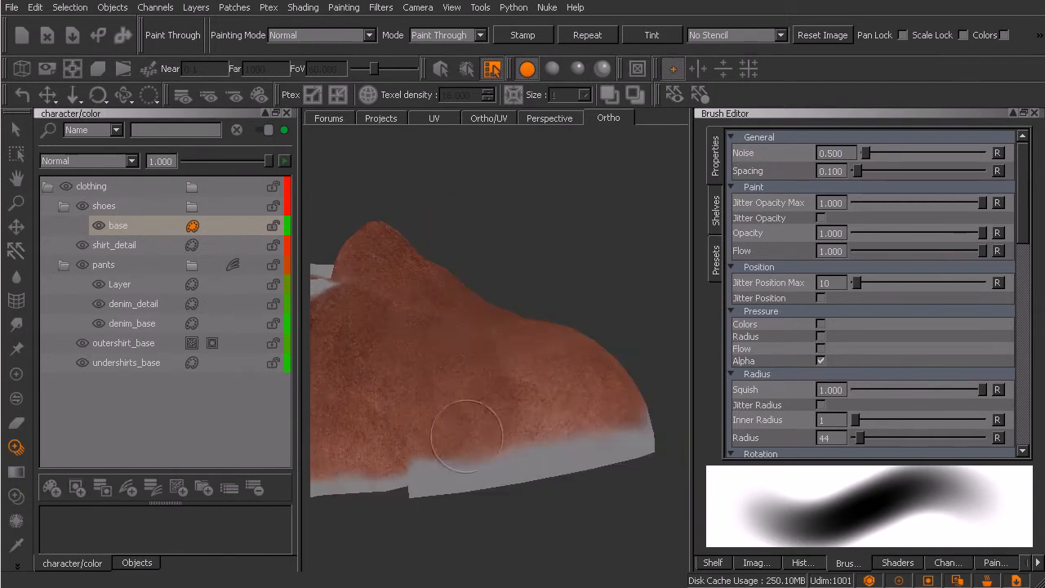
drag(544, 395, 613, 464)
drag(583, 403, 618, 334)
mouse_move(567, 367)
mouse_down()
mouse_move(531, 394)
mouse_move(595, 408)
mouse_move(455, 406)
mouse_up()
- Bring the shoe's folded side into view and restore shaded lighting with surface detail
alt+drag(588, 409, 532, 420)
alt+middle_drag(560, 367, 478, 385)
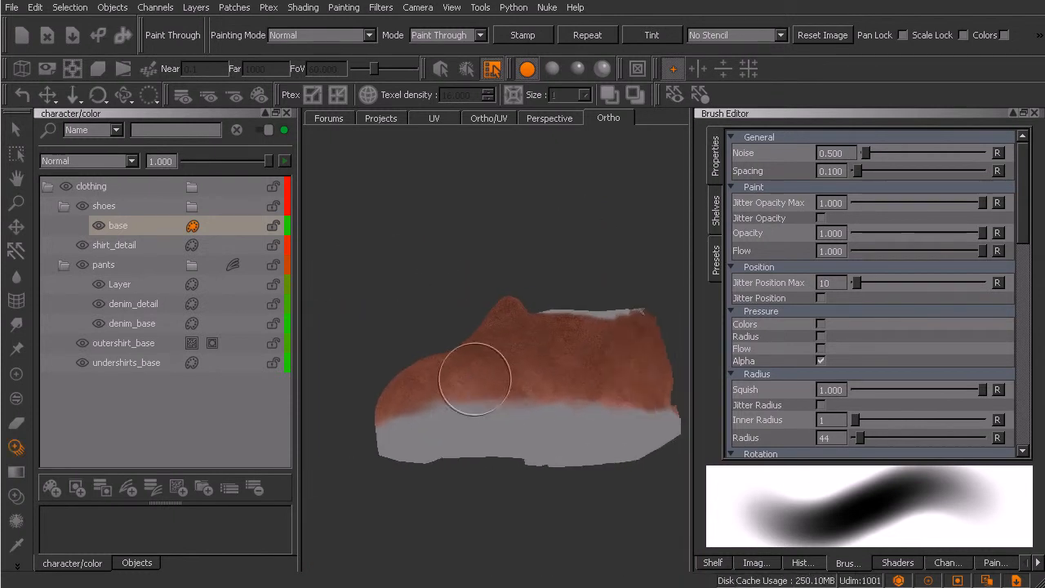
click(578, 69)
mouse_move(572, 427)
alt+mouse_down()
mouse_move(632, 392)
mouse_move(562, 416)
mouse_move(500, 406)
alt+mouse_up()
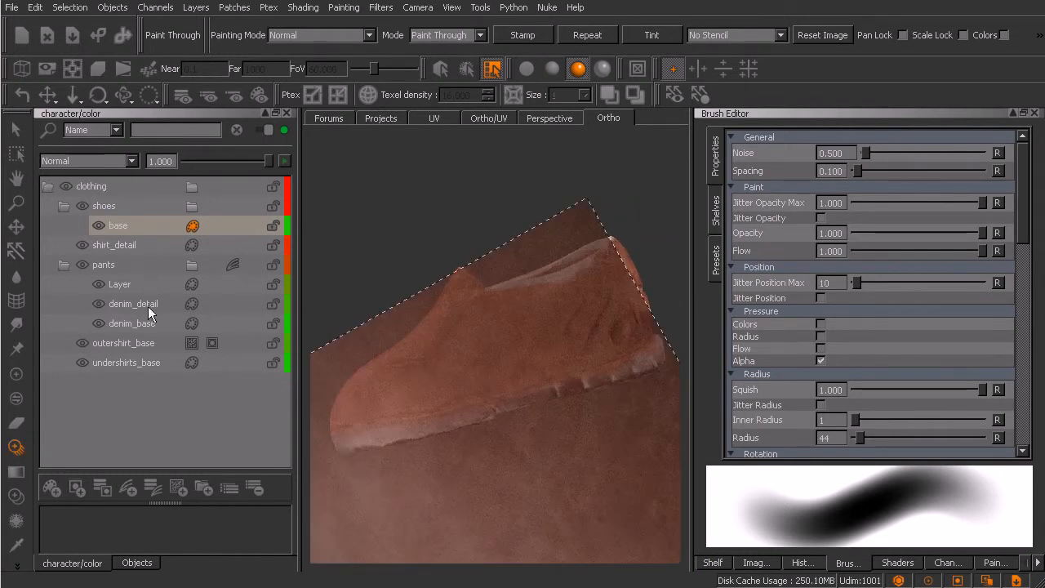
- Add a paint layer above base in the shoes group and choose the Default basic brush for the Paint tool
click(51, 488)
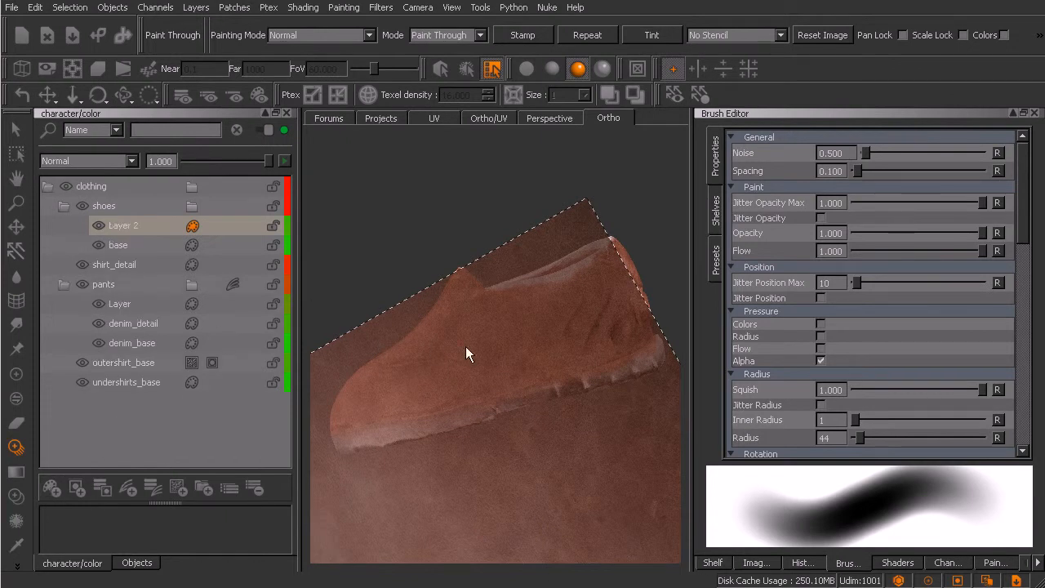
key(p)
alt+right_drag(492, 368, 499, 369)
mouse_move(503, 387)
alt+mouse_down()
mouse_move(485, 381)
mouse_move(525, 378)
mouse_move(521, 405)
mouse_move(503, 387)
alt+mouse_up()
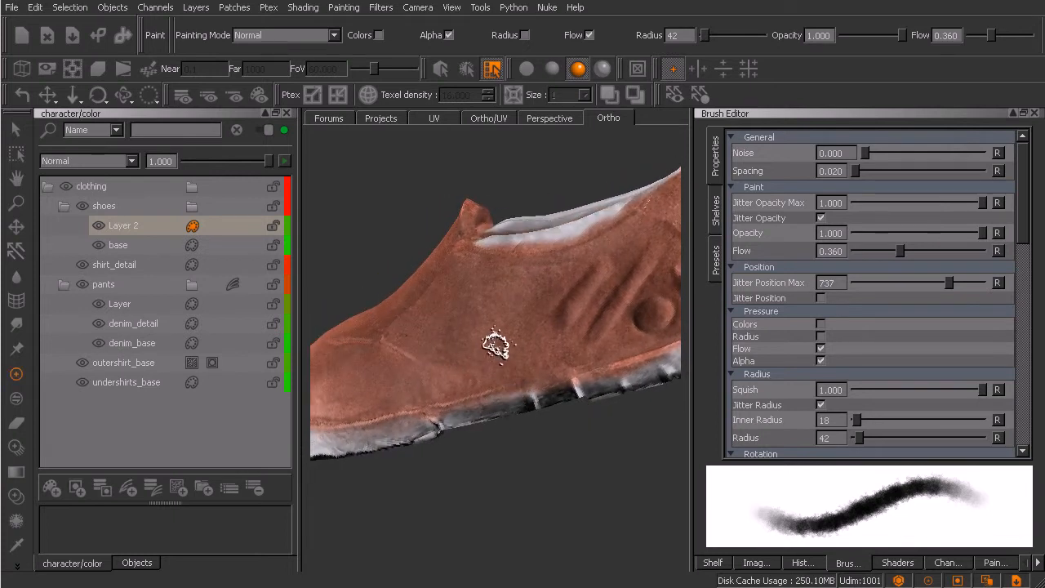
key(k)
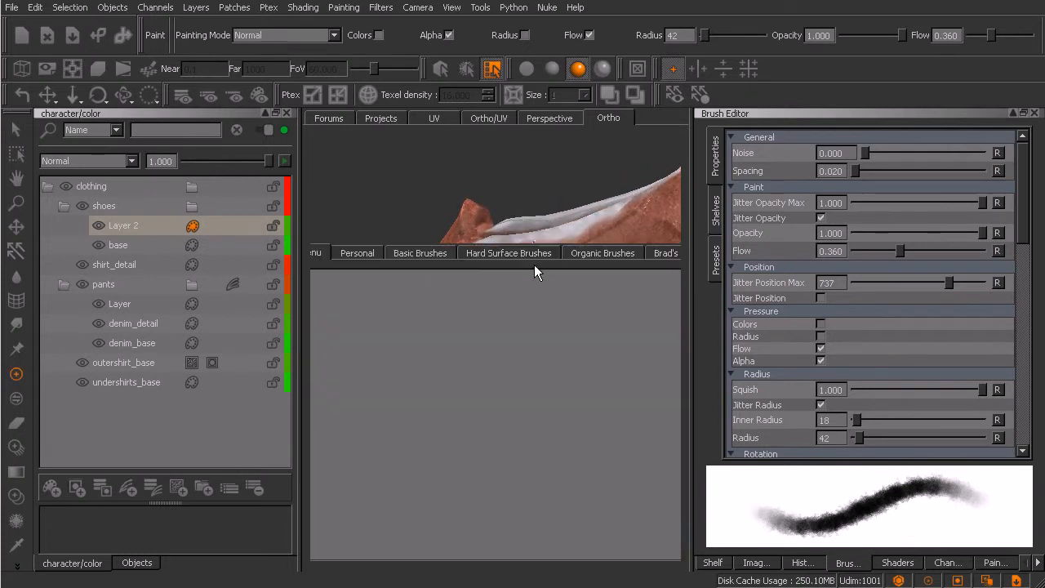
click(418, 256)
click(343, 295)
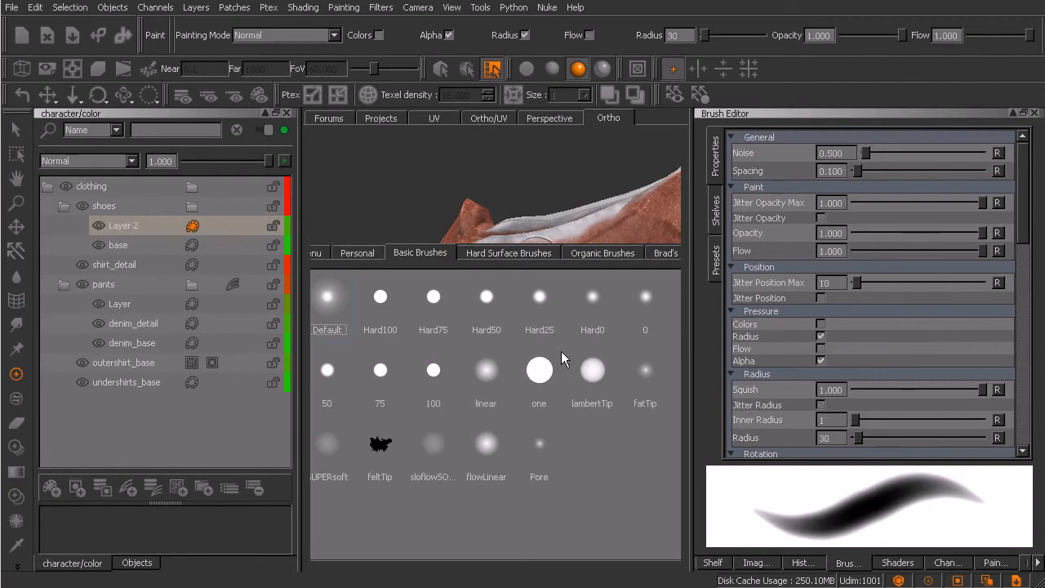
key(k)
- Frame the raised stripes on the shoe's side and pick a muted tan paint colour
alt+middle_drag(575, 387, 476, 413)
alt+right_drag(521, 370, 546, 369)
alt+middle_drag(516, 377, 482, 425)
alt+drag(482, 425, 546, 391)
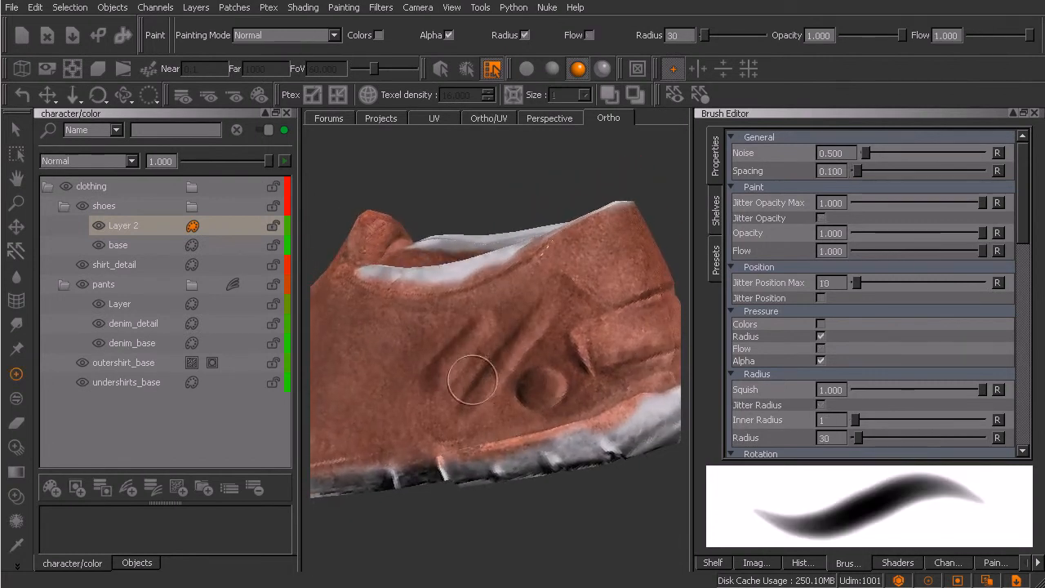
key(c)
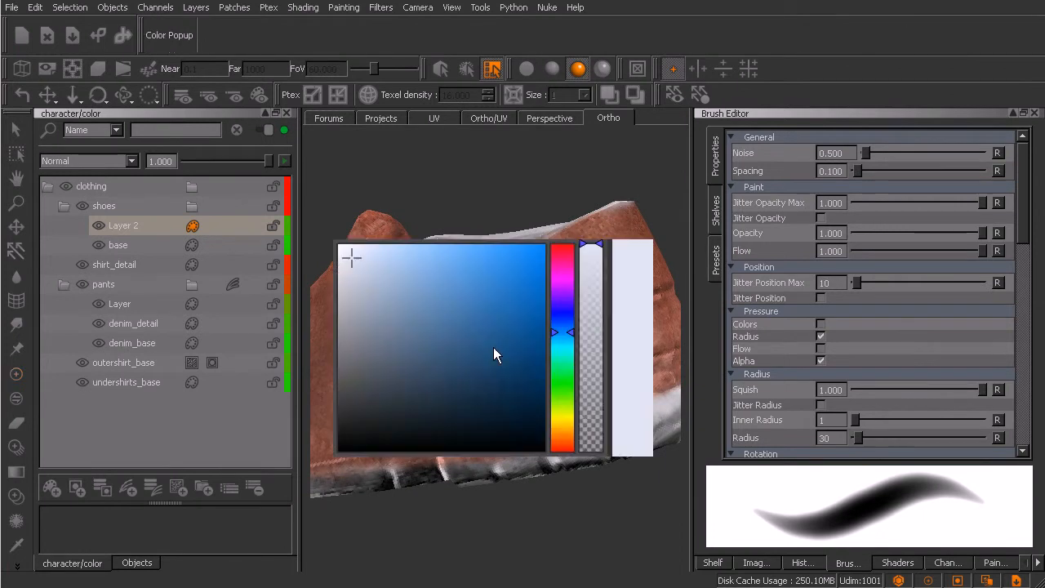
drag(562, 371, 563, 425)
drag(415, 353, 442, 325)
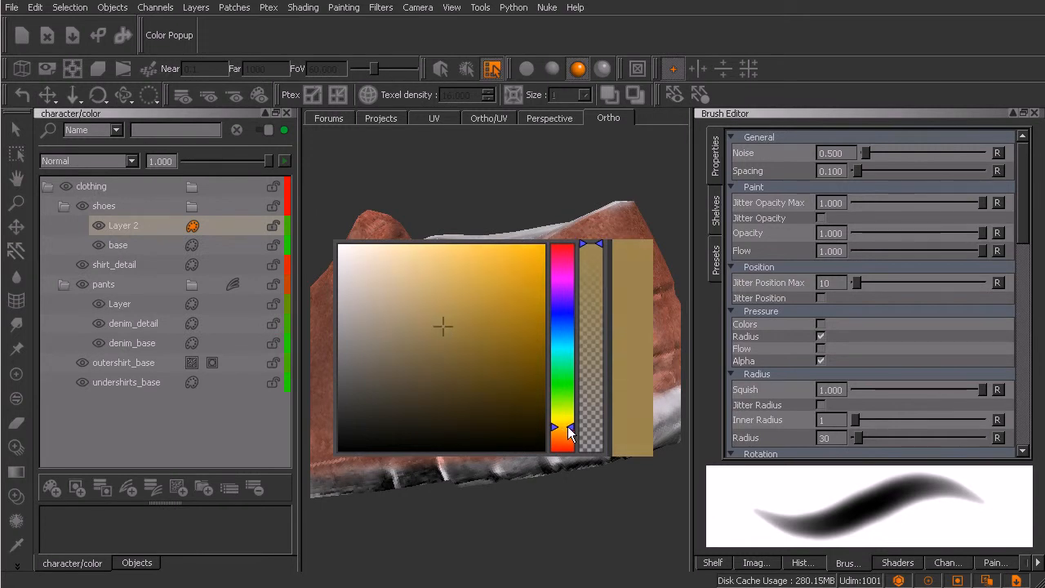
drag(565, 422, 567, 431)
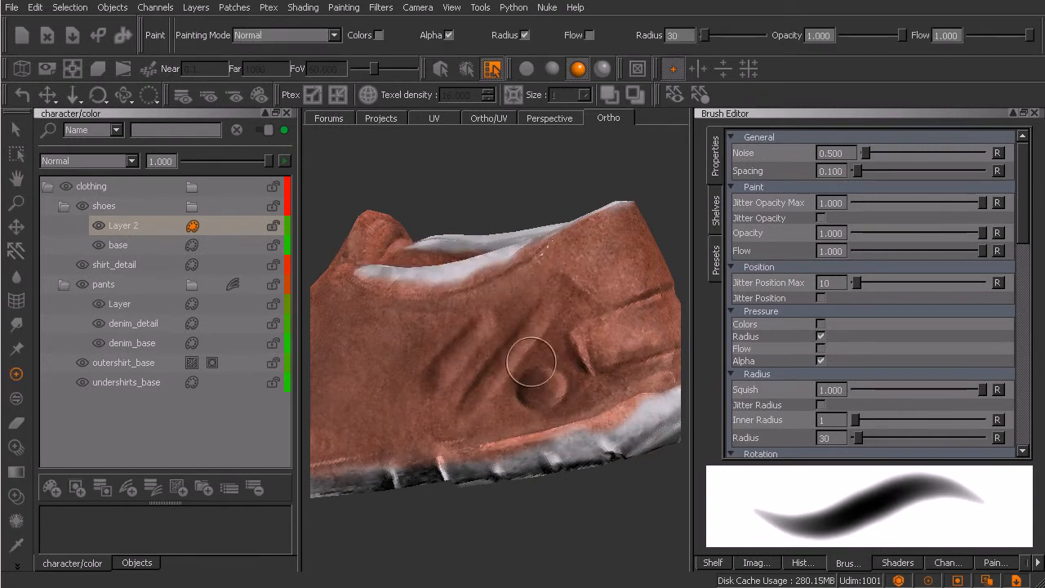
- Set the brush radius to 14 and paint the longer diagonal stripe beside the round detail tan
scroll(538, 372, up, 3)
shift+drag(548, 345, 544, 340)
drag(580, 269, 531, 334)
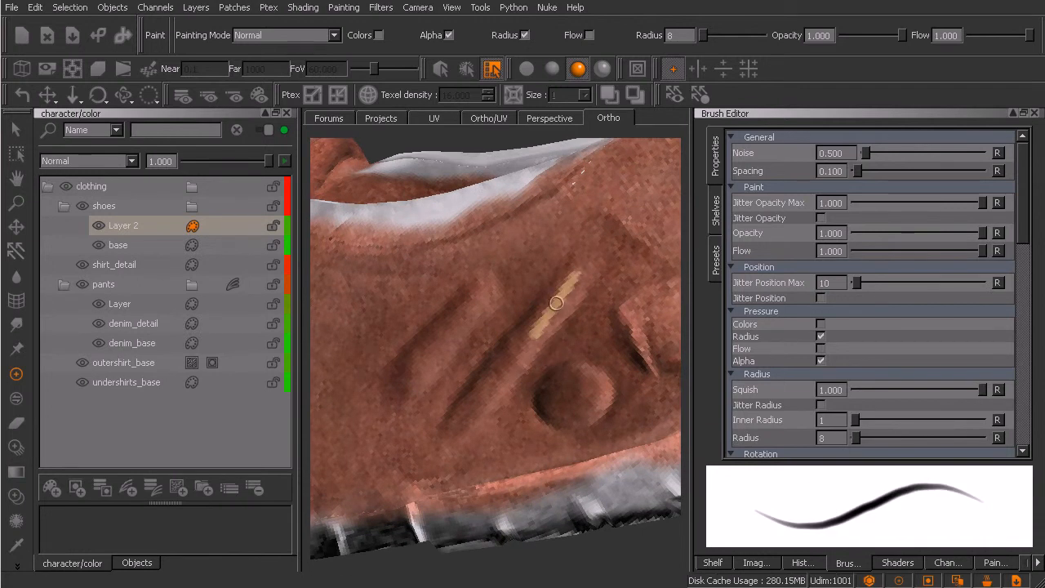
mouse_move(560, 305)
shift+mouse_down()
mouse_move(567, 291)
mouse_move(497, 355)
mouse_move(454, 418)
mouse_move(530, 346)
shift+mouse_up()
drag(582, 279, 512, 372)
drag(462, 423, 572, 275)
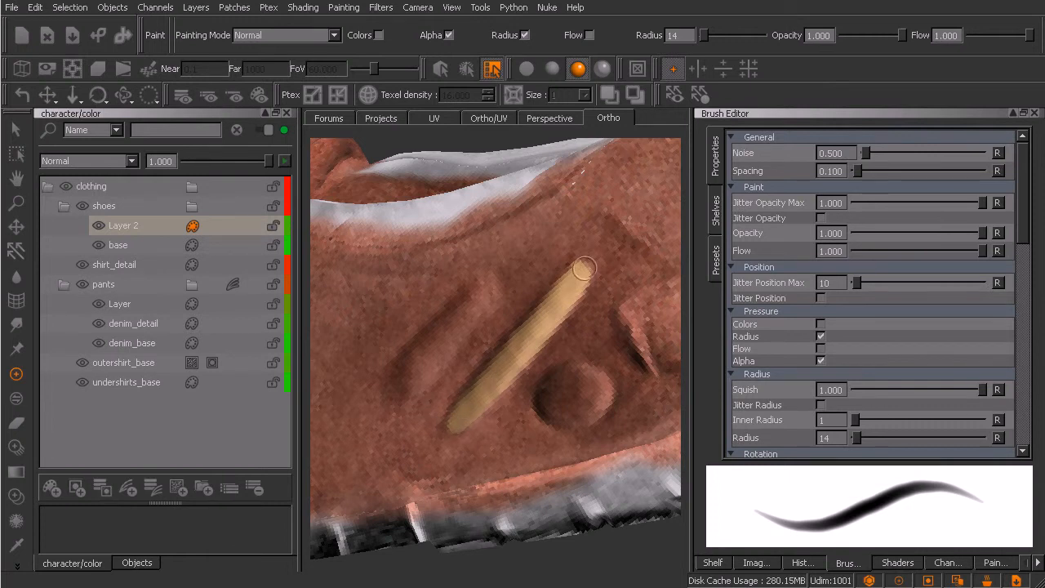
- Bake the first stripe and paint the shorter neighbouring diagonal stripe in the same tan
key(b)
mouse_move(581, 414)
alt+mouse_down()
mouse_move(554, 409)
mouse_move(573, 397)
mouse_move(536, 392)
mouse_move(501, 351)
mouse_move(532, 387)
mouse_move(530, 365)
alt+mouse_up()
mouse_move(541, 330)
mouse_down()
mouse_move(451, 384)
mouse_move(446, 399)
mouse_move(544, 331)
mouse_up()
drag(441, 399, 506, 370)
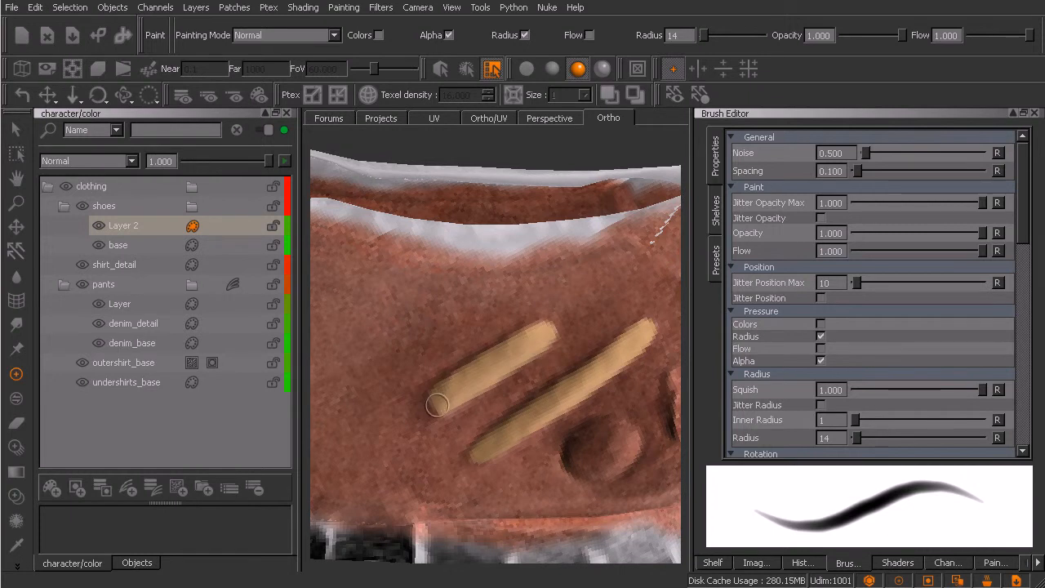
mouse_move(560, 329)
alt+mouse_down()
mouse_move(572, 413)
mouse_move(497, 375)
mouse_move(547, 422)
mouse_move(596, 371)
mouse_move(584, 351)
alt+mouse_up()
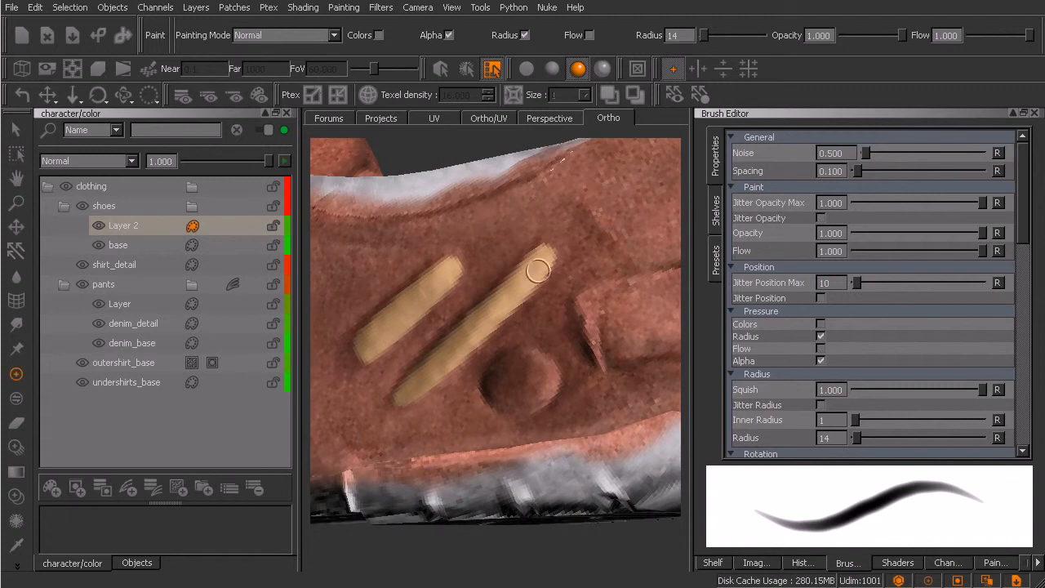
- Paint the round detail beside the stripes and the front part of the shoe's white collar trim tan
mouse_move(538, 384)
alt+mouse_down()
mouse_move(532, 363)
mouse_move(501, 373)
mouse_move(526, 393)
mouse_move(531, 382)
mouse_move(554, 396)
mouse_move(549, 381)
alt+mouse_up()
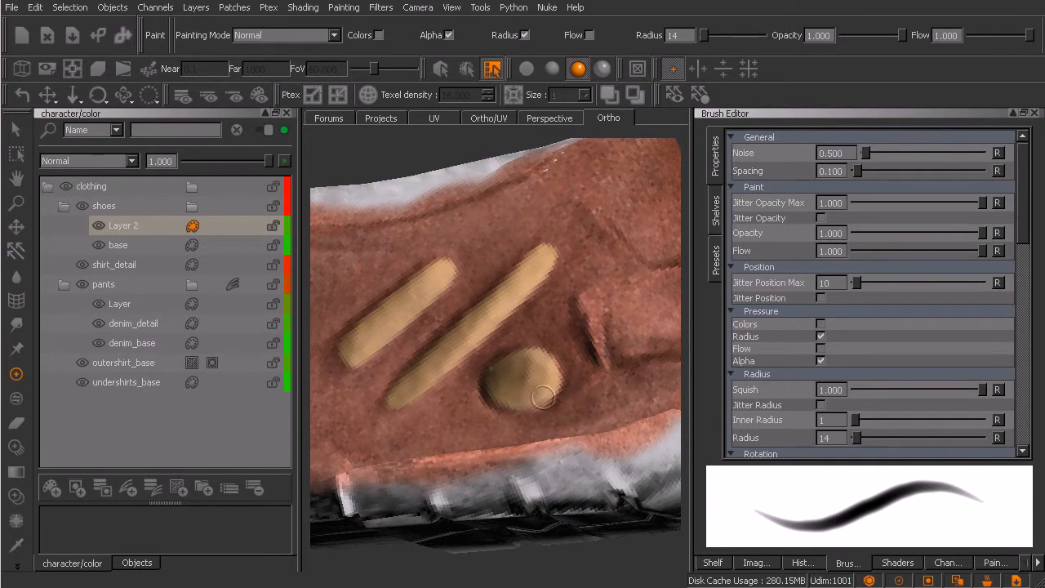
alt+right_drag(590, 349, 548, 361)
alt+drag(547, 362, 444, 376)
alt+middle_drag(440, 362, 461, 385)
alt+drag(461, 385, 497, 379)
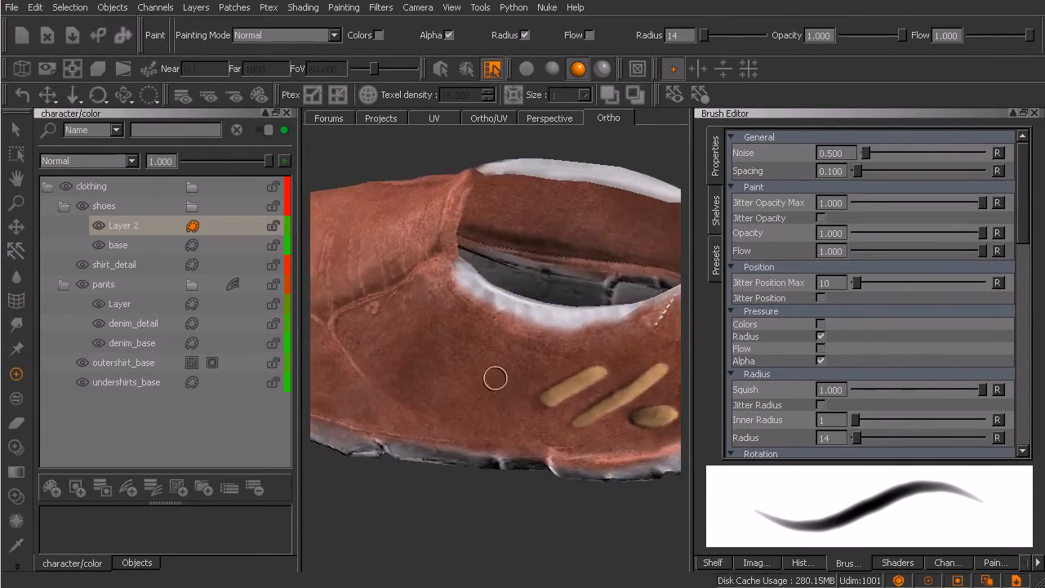
alt+middle_drag(498, 378, 469, 397)
alt+right_drag(469, 397, 476, 367)
drag(409, 258, 446, 293)
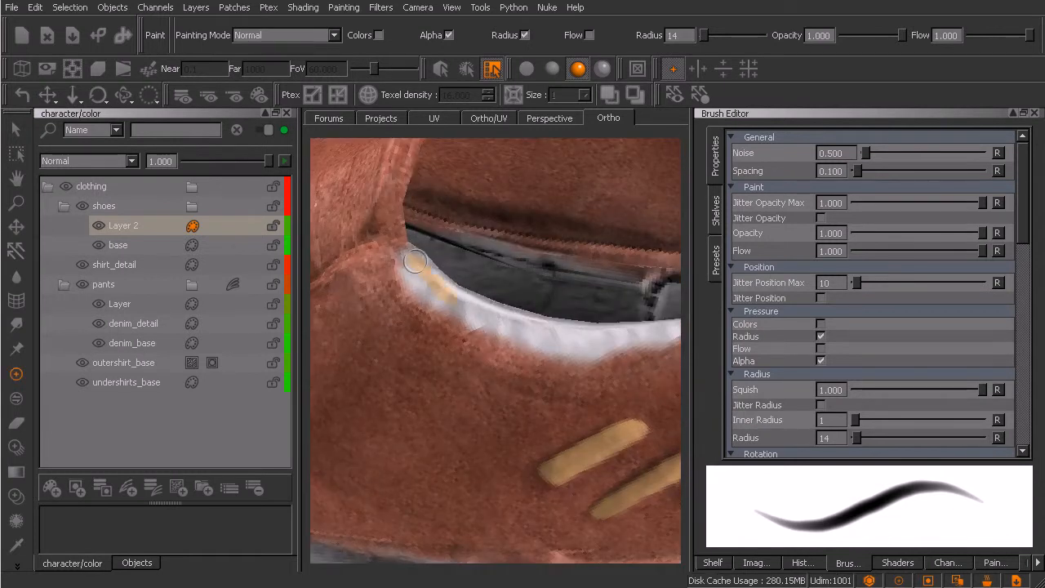
drag(398, 254, 488, 336)
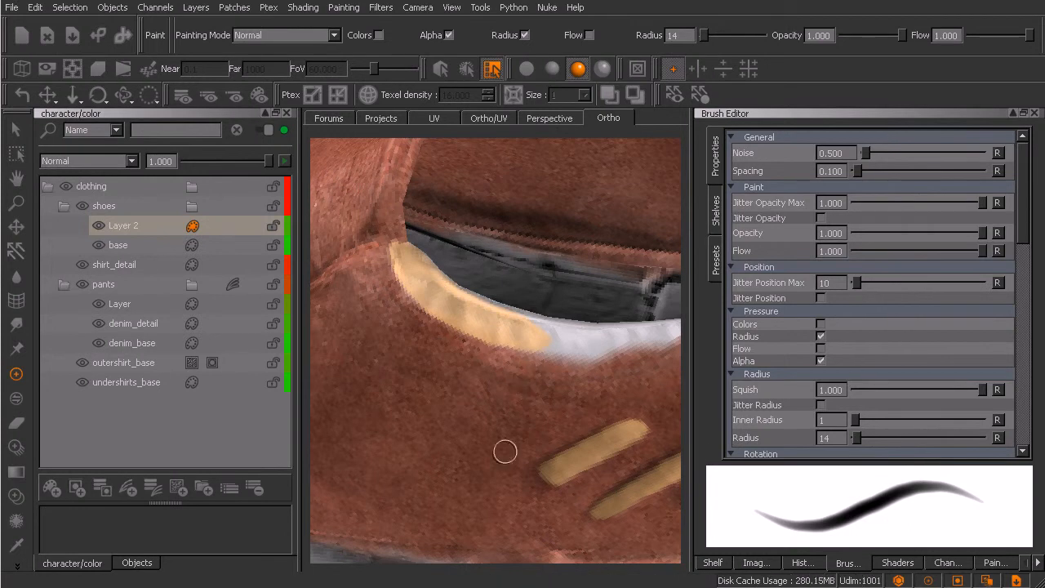
- Turn off pressure control of the brush's Alpha and bake the tan paint on the collar trim
click(821, 362)
mouse_move(473, 314)
middle_down()
mouse_move(516, 381)
mouse_move(439, 255)
middle_up()
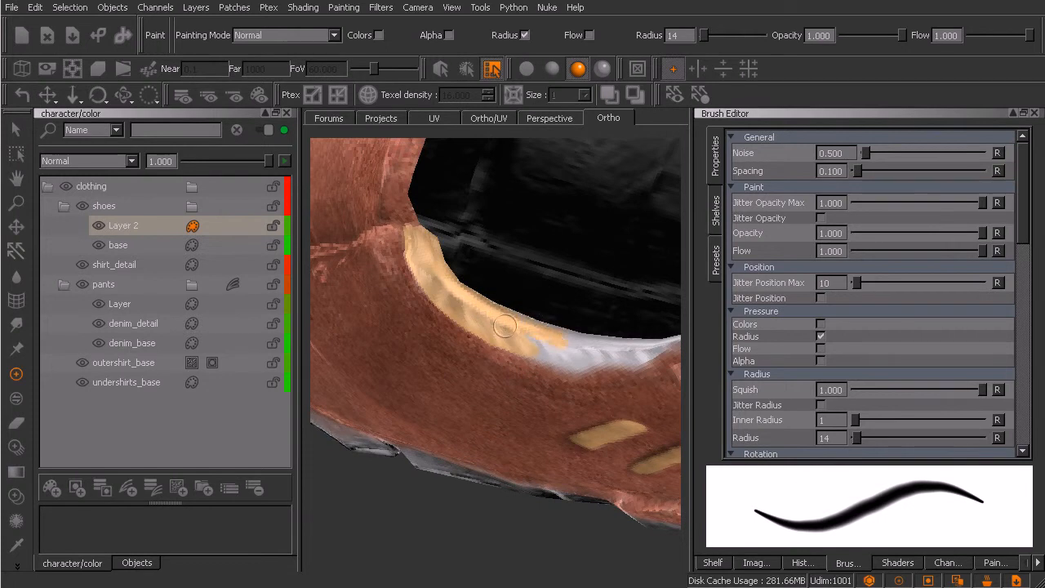
key(b)
- Frame the side of the shoe's sole and pick a very dark brown paint colour
alt+drag(585, 420, 631, 367)
mouse_move(631, 367)
alt+right_down()
mouse_move(519, 420)
mouse_move(529, 422)
alt+right_up()
alt+drag(528, 422, 541, 408)
alt+right_drag(472, 390, 511, 426)
alt+middle_drag(510, 426, 535, 411)
alt+drag(535, 411, 562, 392)
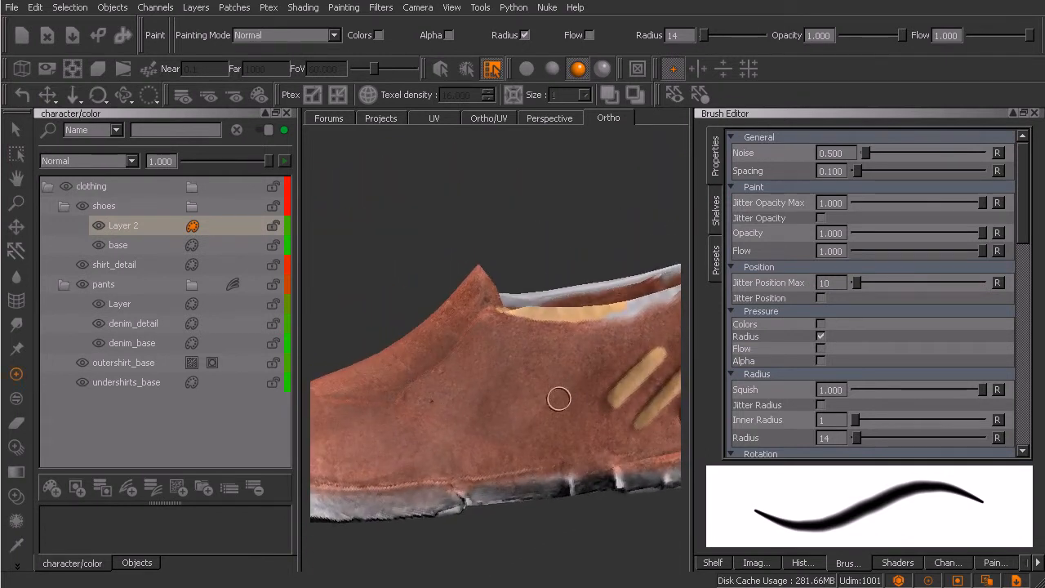
mouse_move(597, 442)
alt+mouse_down()
mouse_move(544, 404)
mouse_move(527, 430)
mouse_move(553, 421)
alt+mouse_up()
alt+right_drag(477, 451, 476, 457)
mouse_move(536, 398)
alt+mouse_down()
mouse_move(561, 401)
mouse_move(544, 408)
mouse_move(560, 401)
mouse_move(424, 340)
alt+mouse_up()
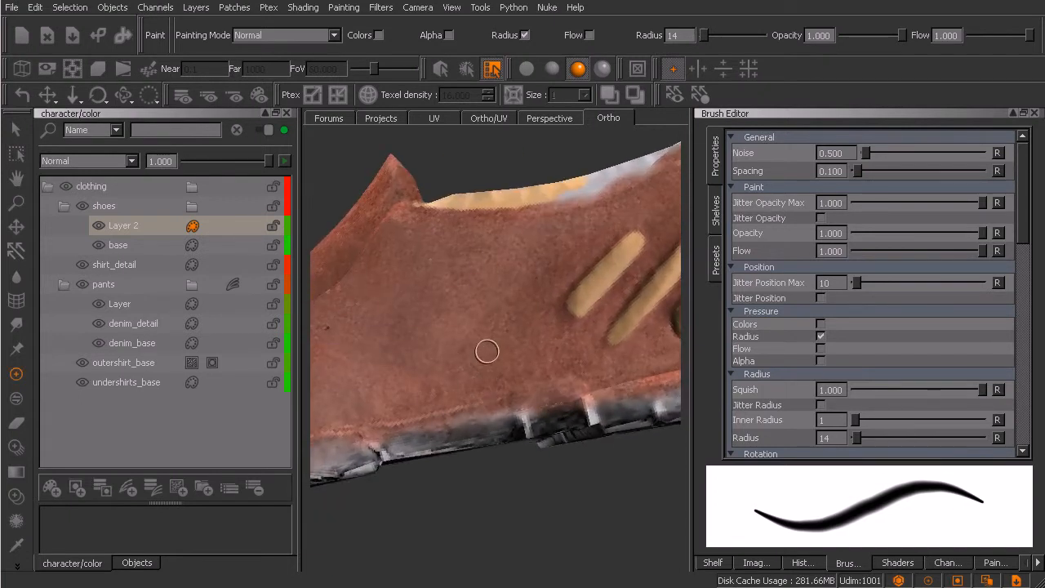
key(c)
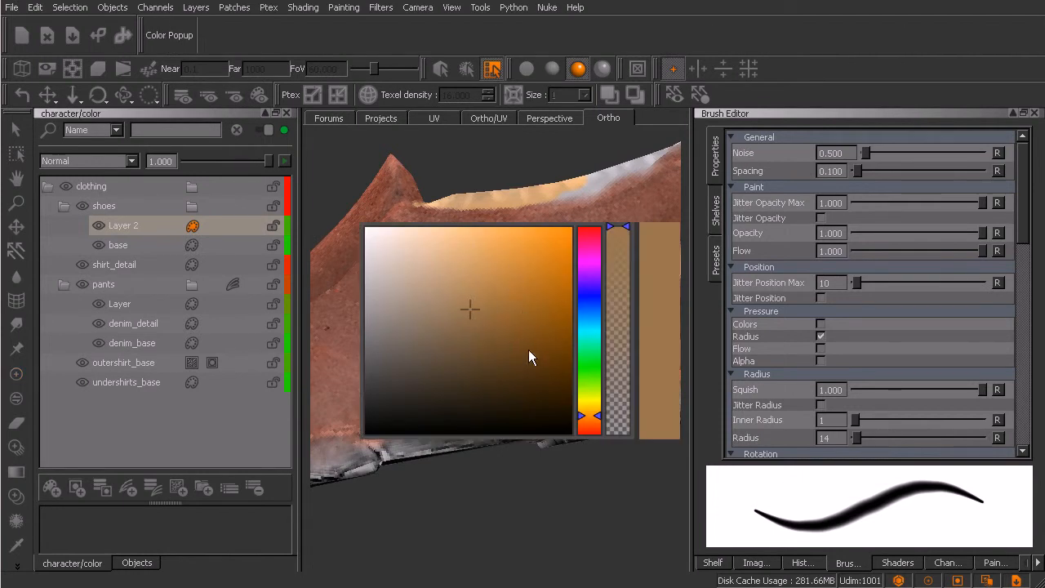
drag(586, 415, 586, 420)
drag(494, 340, 508, 384)
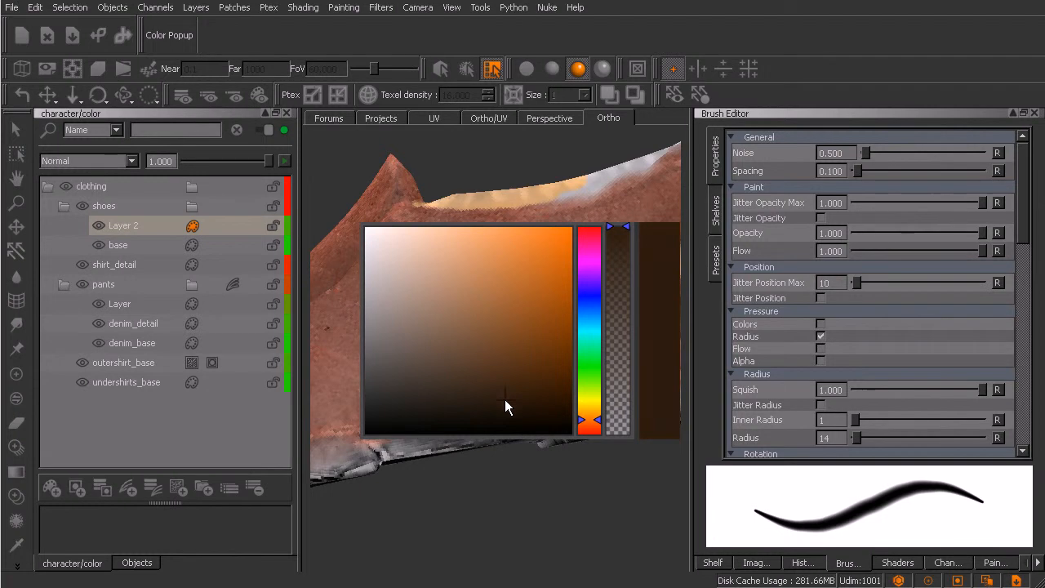
key(p)
- Paint the side of the heel block below the stripes and round detail dark brown
alt+middle_drag(594, 419, 520, 422)
mouse_move(556, 408)
mouse_down()
mouse_move(649, 388)
mouse_move(571, 408)
mouse_move(558, 395)
mouse_up()
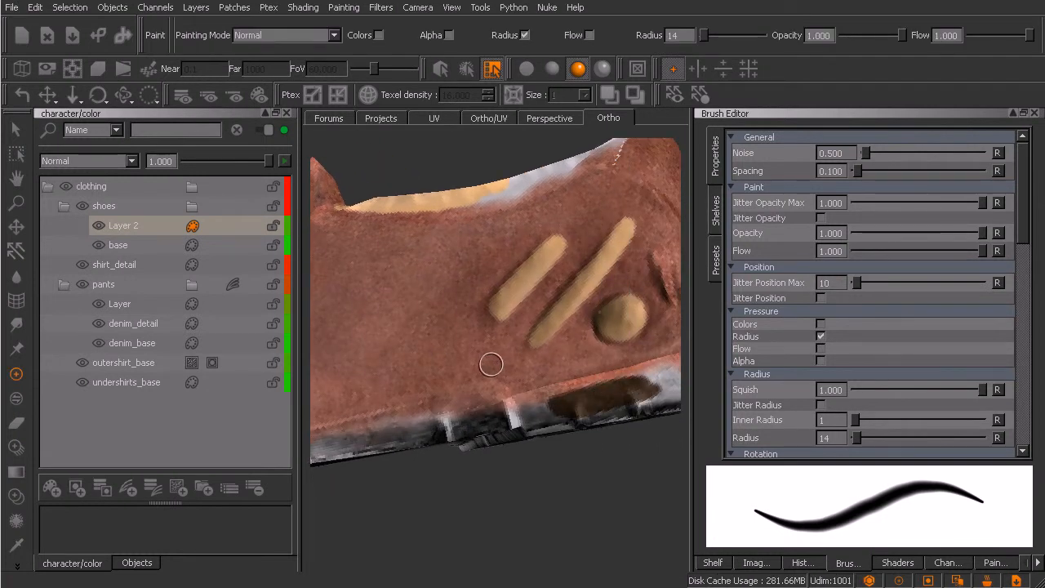
key(j)
drag(476, 411, 476, 446)
mouse_move(626, 397)
mouse_down()
mouse_move(639, 380)
mouse_move(534, 400)
mouse_move(590, 400)
mouse_move(590, 413)
mouse_move(654, 390)
mouse_up()
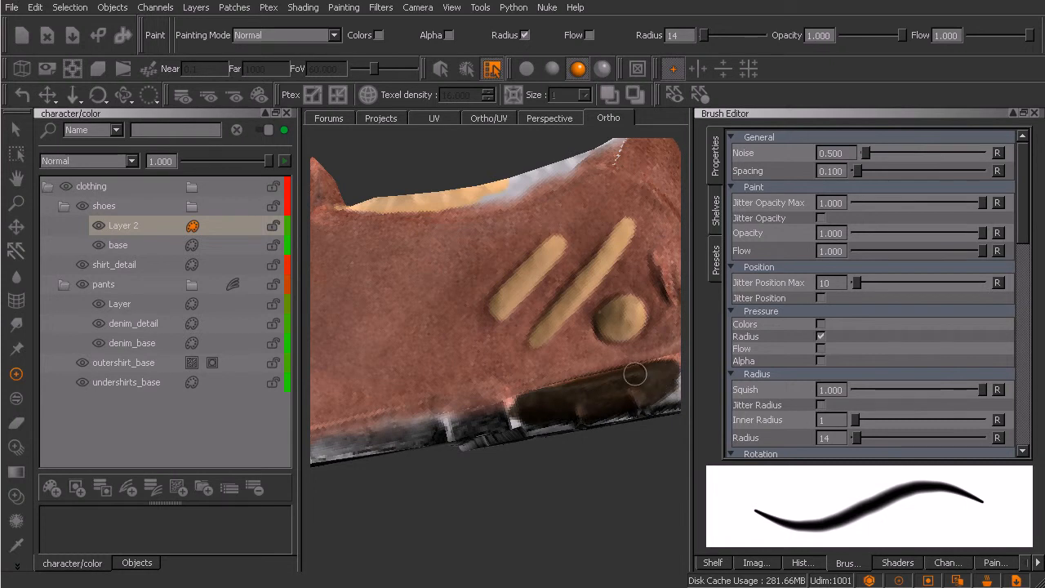
- Fill the heel block's upper and lower edges dark brown and extend the colour towards the back of the shoe
middle_drag(597, 391, 544, 440)
middle_drag(451, 417, 444, 436)
mouse_move(444, 436)
mouse_down()
mouse_move(434, 430)
mouse_move(546, 391)
mouse_move(476, 419)
mouse_up()
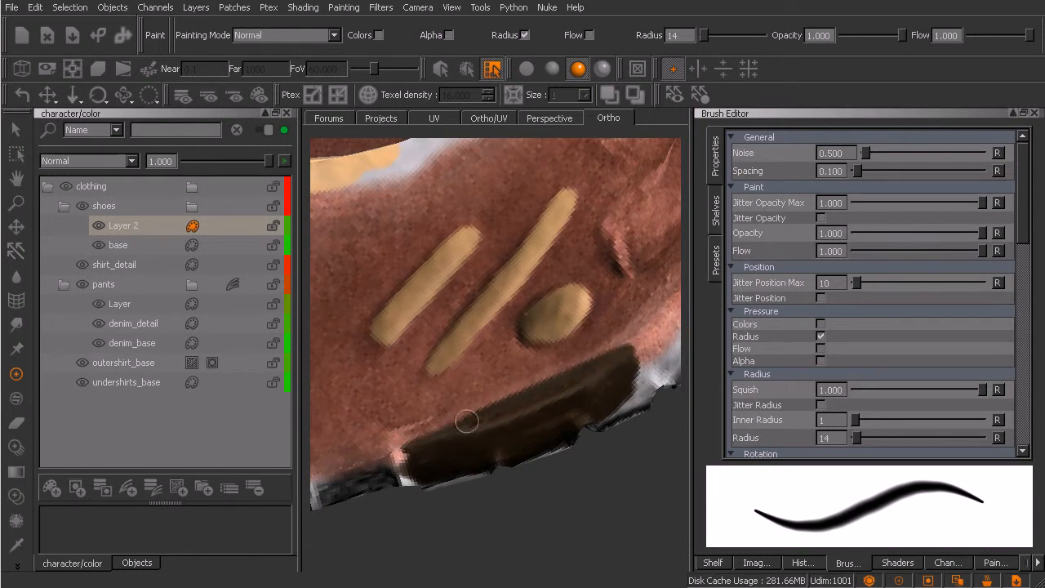
mouse_move(602, 404)
mouse_down()
mouse_move(614, 412)
mouse_move(627, 353)
mouse_up()
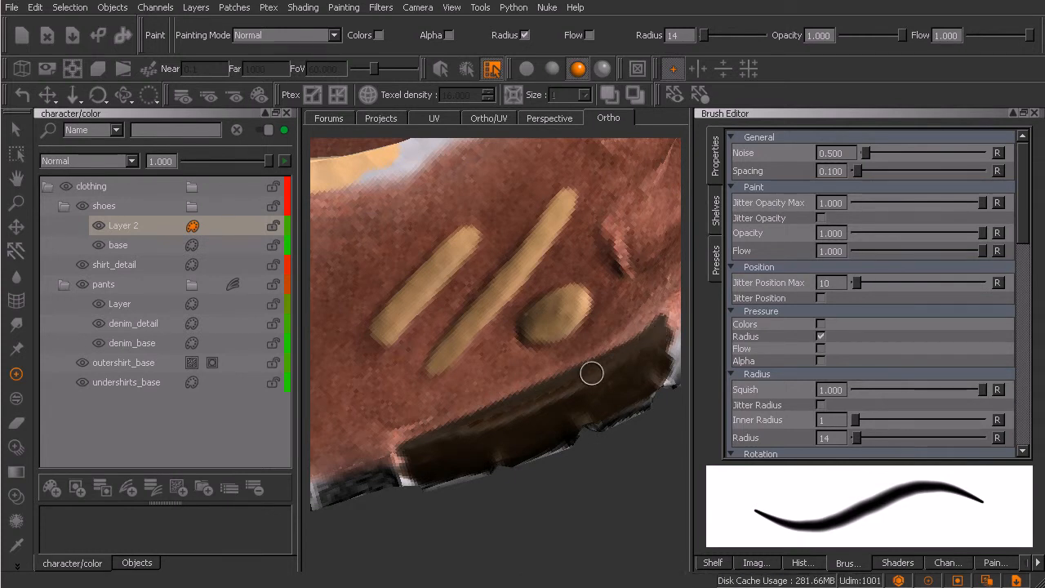
- Paint the white sole around the heel's rear corner dark brown, undoing and repainting the first stroke
alt+right_drag(590, 374, 555, 407)
alt+drag(555, 406, 466, 439)
alt+right_drag(466, 438, 613, 422)
alt+middle_drag(613, 422, 459, 424)
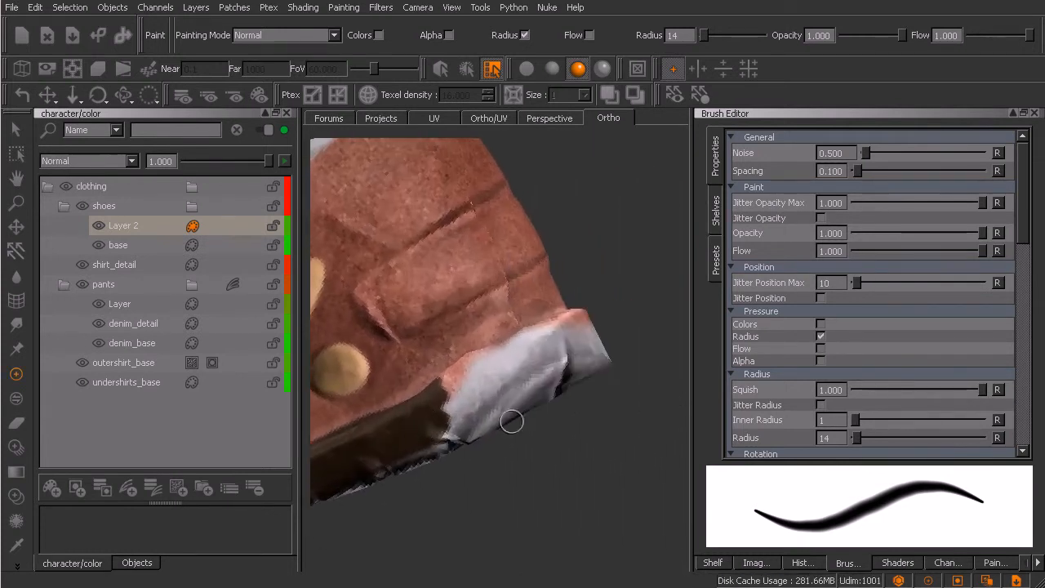
alt+drag(460, 424, 513, 422)
drag(506, 352, 442, 387)
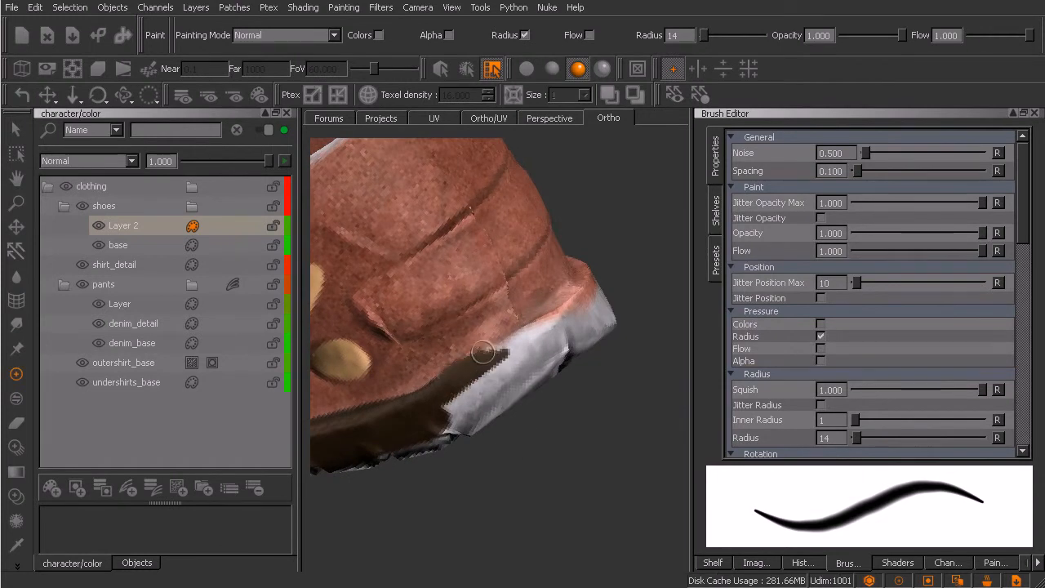
mouse_move(516, 361)
alt+mouse_down()
mouse_move(537, 383)
mouse_move(487, 381)
mouse_move(474, 355)
mouse_move(512, 333)
alt+mouse_up()
key(ctrl+z)
mouse_move(448, 372)
mouse_down()
mouse_move(523, 339)
mouse_move(457, 388)
mouse_move(490, 404)
mouse_move(529, 367)
mouse_up()
drag(450, 406, 559, 318)
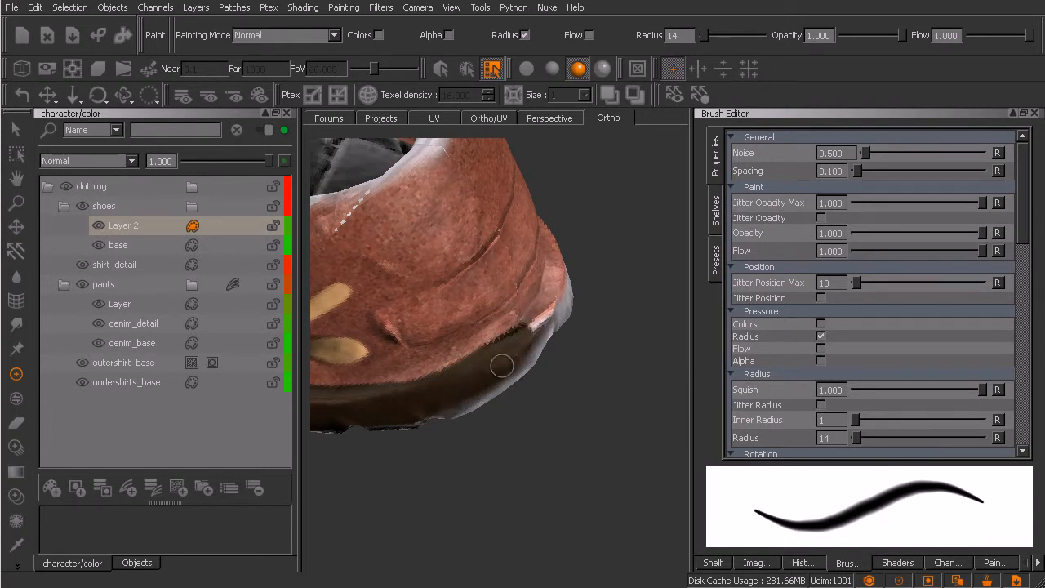
- Carry the dark brown sole paint across the back of the heel and onto the shoe's opposite side
middle_drag(544, 381, 523, 429)
drag(419, 421, 505, 372)
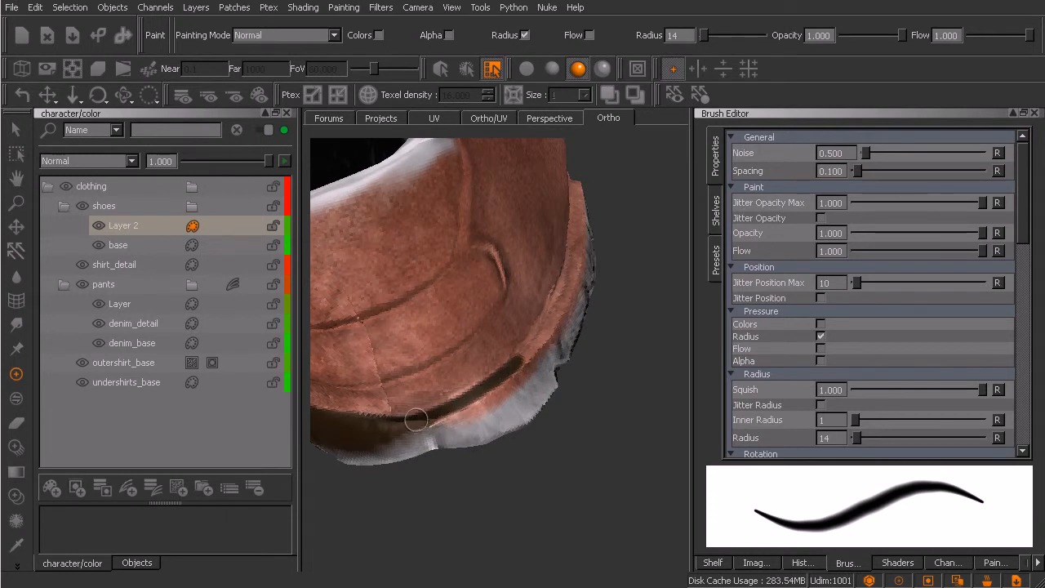
mouse_move(391, 427)
mouse_down()
mouse_move(502, 374)
mouse_move(404, 437)
mouse_move(523, 372)
mouse_move(398, 452)
mouse_move(531, 382)
mouse_move(552, 387)
mouse_move(507, 401)
mouse_up()
alt+drag(578, 327, 543, 381)
mouse_move(403, 355)
mouse_down()
mouse_move(565, 266)
mouse_move(463, 328)
mouse_up()
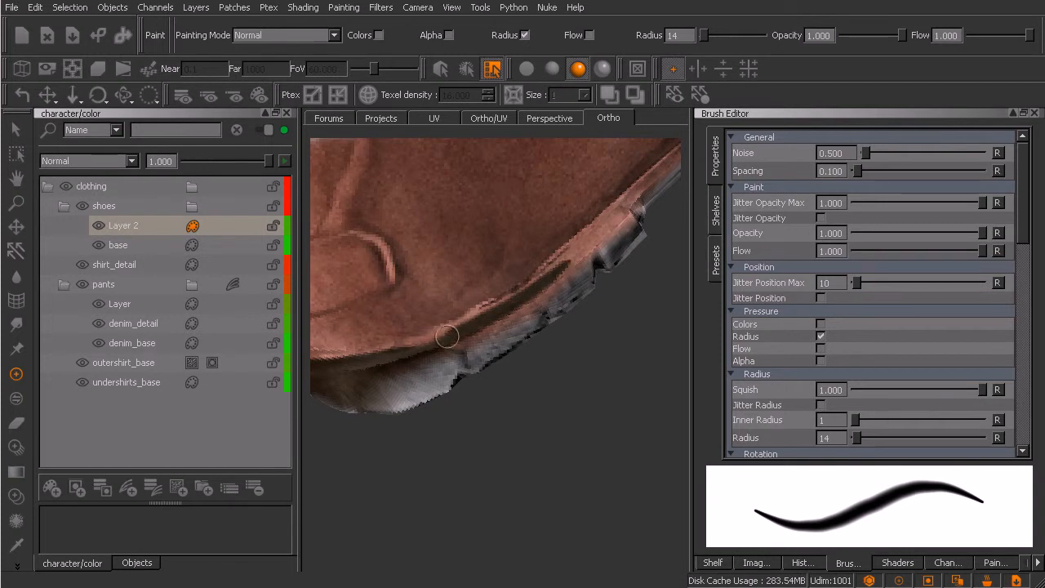
- Paint the opposite side of the heel dark brown along the seam between the leather and the sole
drag(515, 299, 584, 242)
drag(514, 298, 401, 354)
mouse_move(562, 263)
mouse_down()
mouse_move(450, 359)
mouse_move(400, 384)
mouse_move(515, 335)
mouse_move(577, 284)
mouse_move(625, 214)
mouse_up()
mouse_move(579, 264)
middle_down()
mouse_move(462, 368)
mouse_move(385, 399)
middle_up()
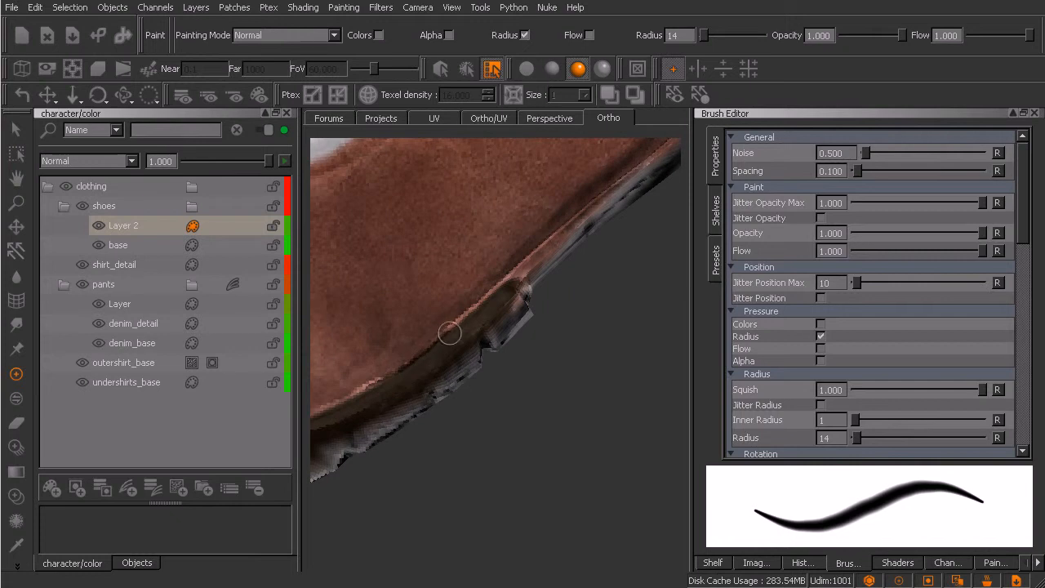
drag(530, 261, 567, 230)
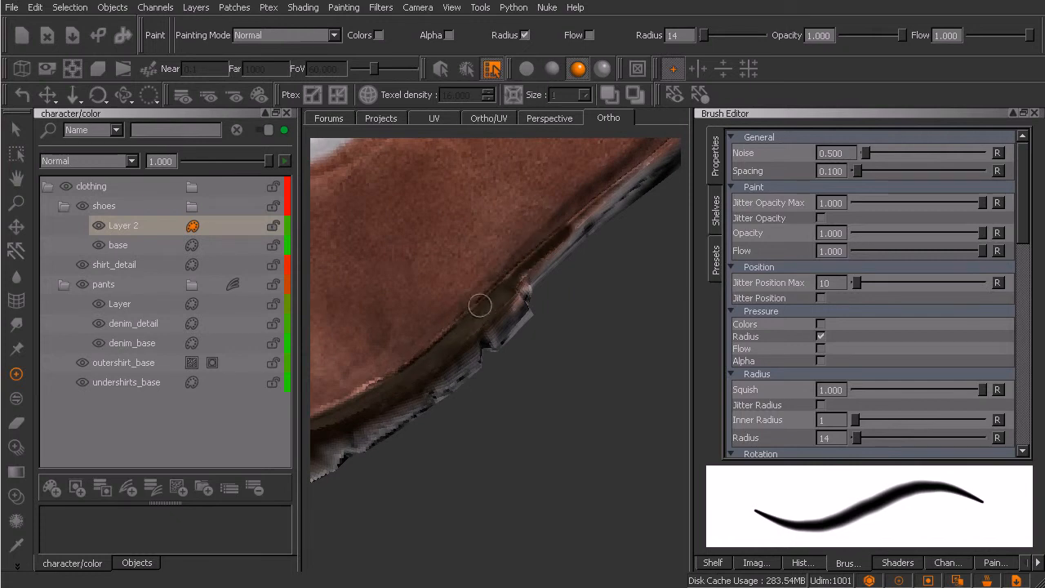
- Undo the last stroke, repaint the sole edge along the leather seam dark brown and bake the paint
mouse_move(442, 343)
mouse_down()
mouse_move(591, 200)
mouse_move(439, 350)
mouse_up()
key(ctrl+z)
drag(484, 305, 414, 368)
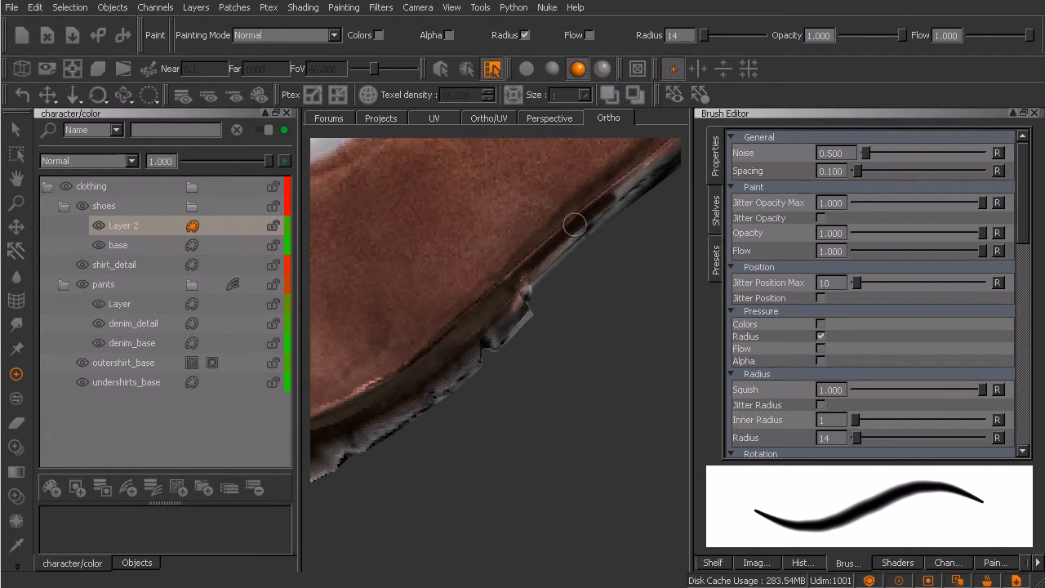
drag(525, 278, 596, 219)
key(b)
- Switch to flat lighting and paint dark brown over part of the heel's underside
alt+right_drag(545, 310, 508, 401)
alt+drag(508, 401, 508, 350)
click(526, 69)
mouse_move(579, 419)
alt+mouse_down()
mouse_move(497, 419)
mouse_move(493, 458)
mouse_move(530, 463)
mouse_move(573, 443)
mouse_move(525, 421)
alt+mouse_up()
alt+right_drag(441, 394, 481, 414)
alt+middle_drag(472, 417, 522, 400)
drag(464, 333, 406, 366)
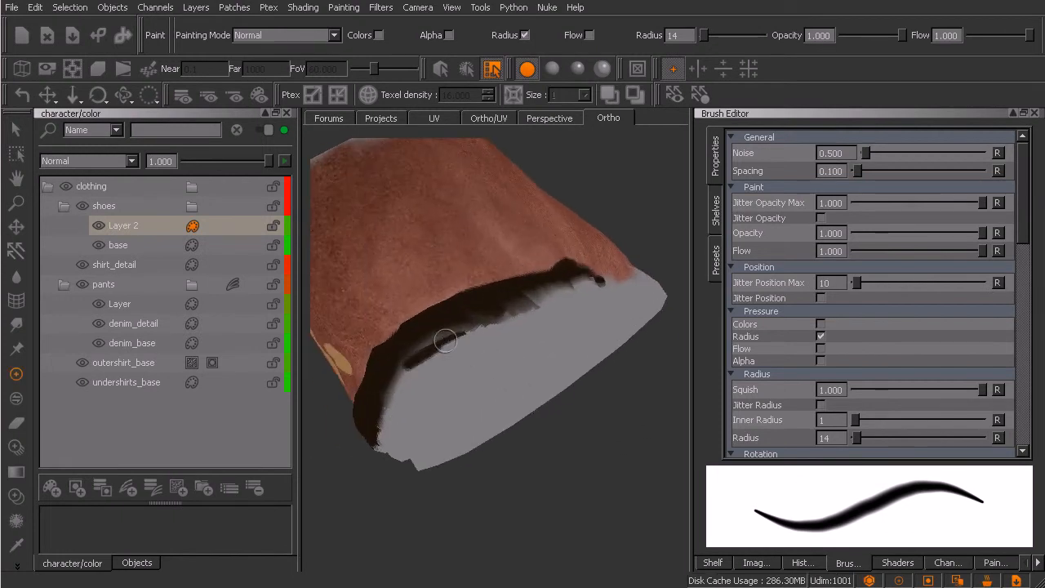
drag(446, 335, 510, 321)
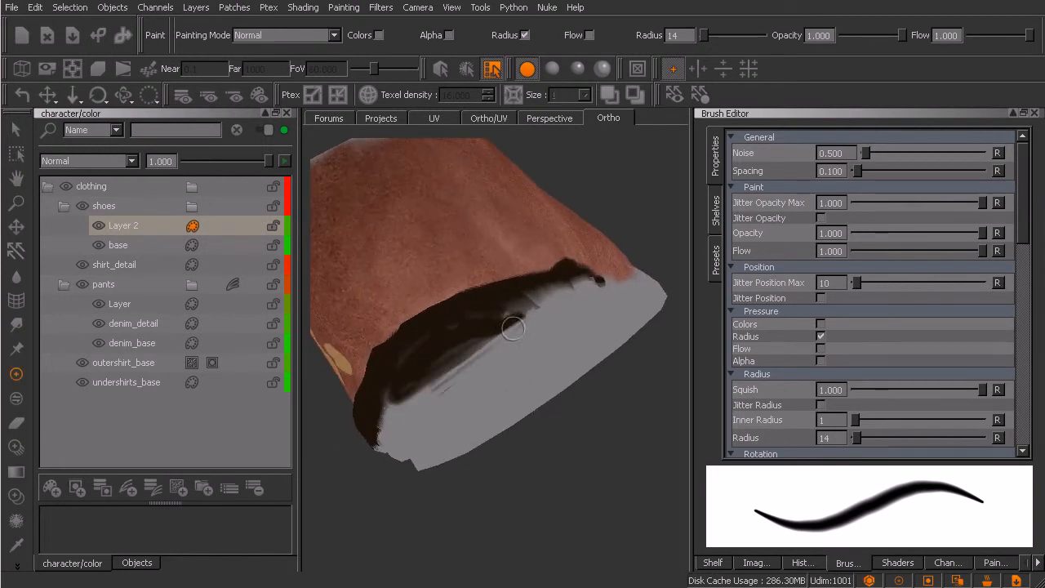
- Restore the lit shading and inspect the painted accents and sole from around the whole shoe
alt+drag(517, 338, 483, 384)
alt+middle_drag(425, 385, 495, 392)
alt+drag(494, 392, 550, 368)
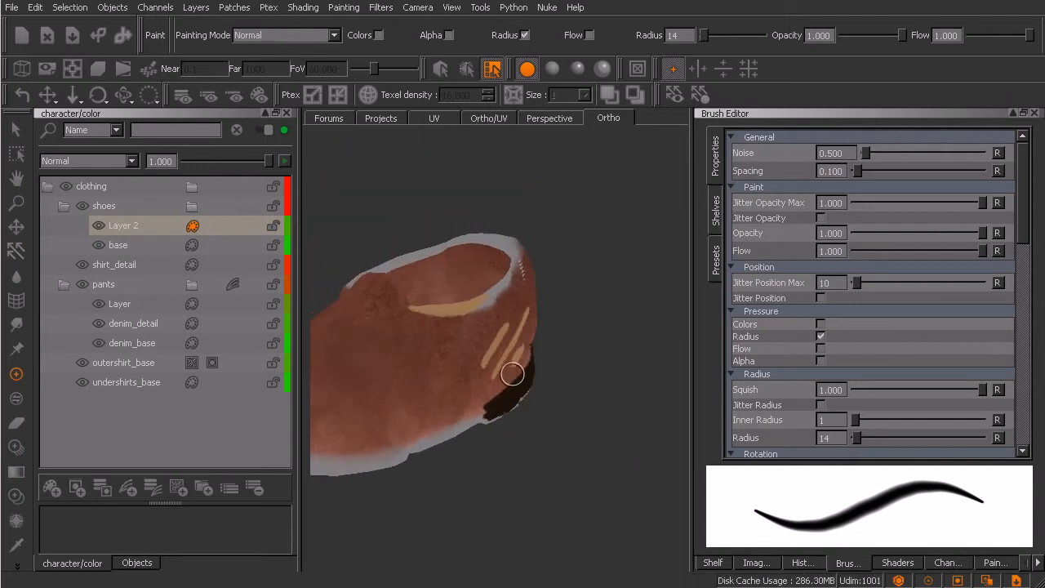
alt+middle_drag(481, 368, 557, 371)
alt+right_drag(552, 374, 510, 361)
click(578, 69)
alt+drag(546, 410, 490, 386)
alt+middle_drag(532, 390, 498, 401)
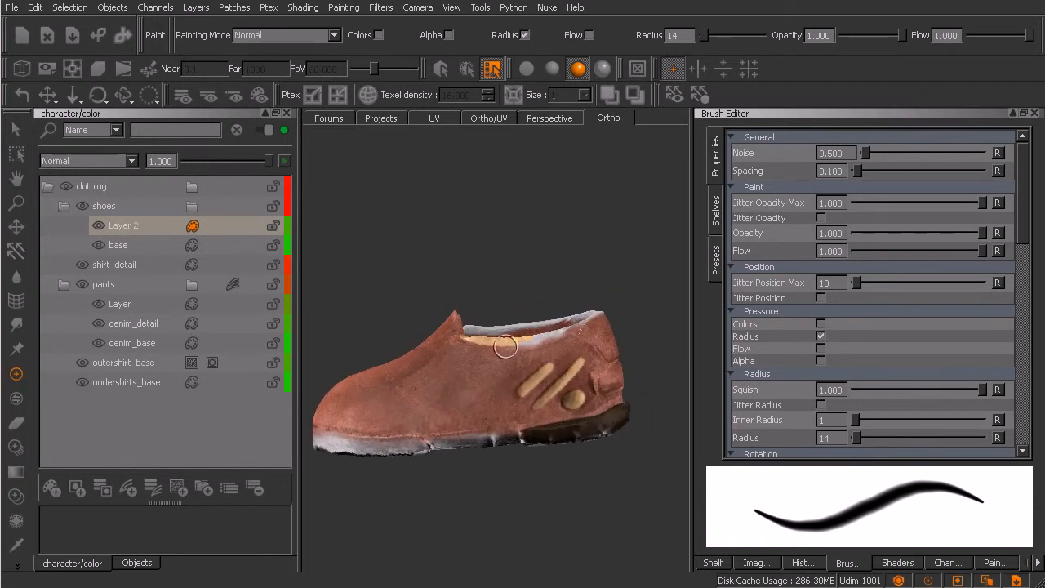
alt+drag(550, 390, 539, 378)
alt+middle_drag(539, 377, 529, 347)
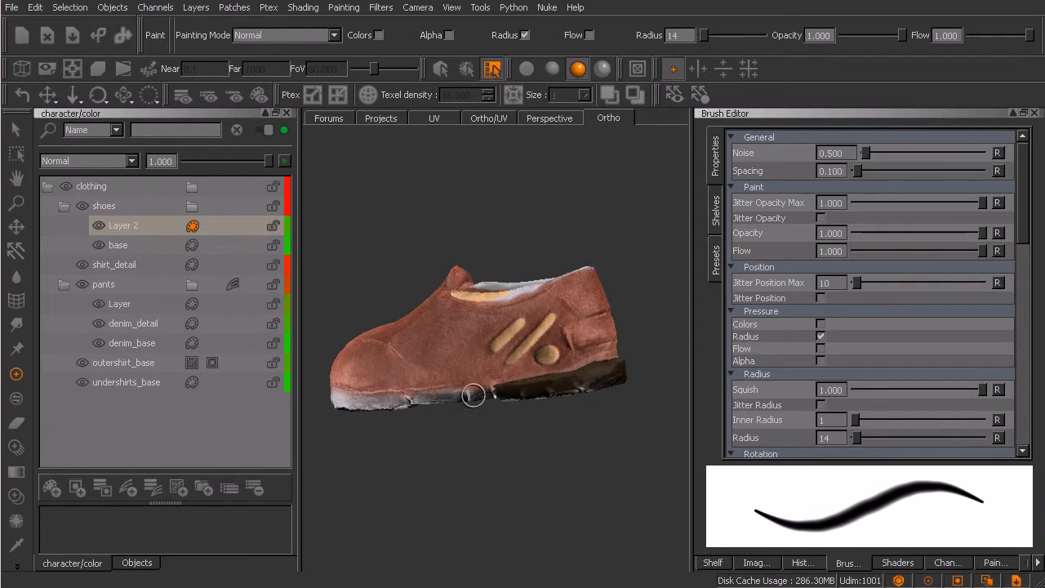
alt+drag(581, 384, 529, 403)
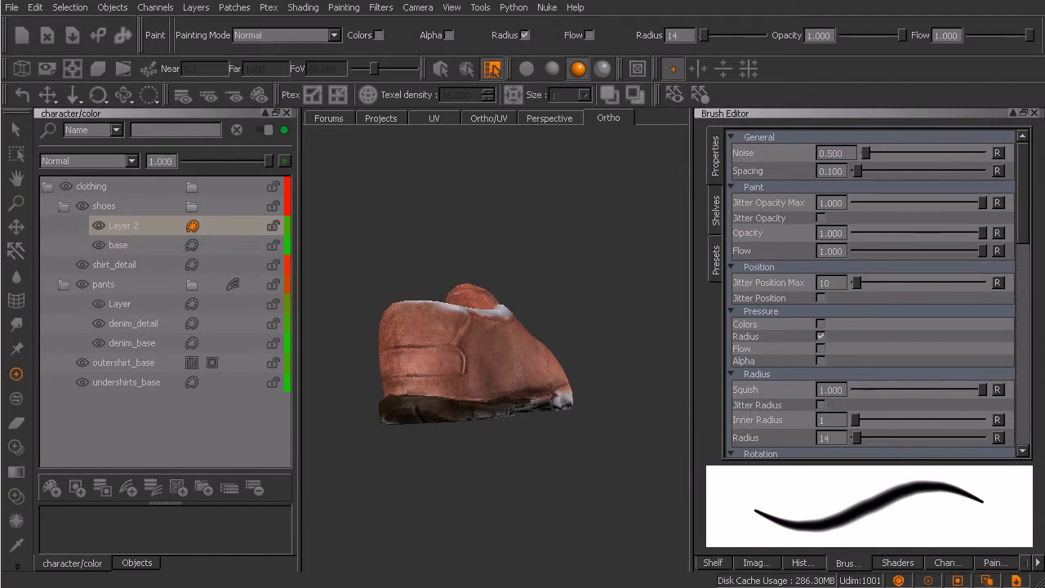
alt+drag(491, 427, 498, 452)
alt+right_drag(511, 401, 481, 423)
alt+middle_drag(480, 431, 479, 465)
alt+drag(479, 464, 583, 433)
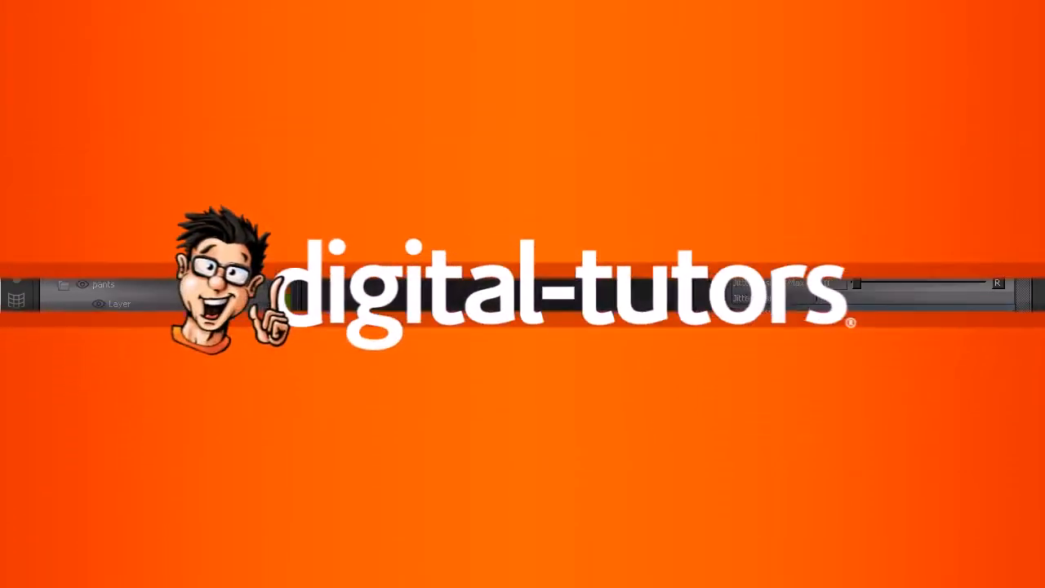